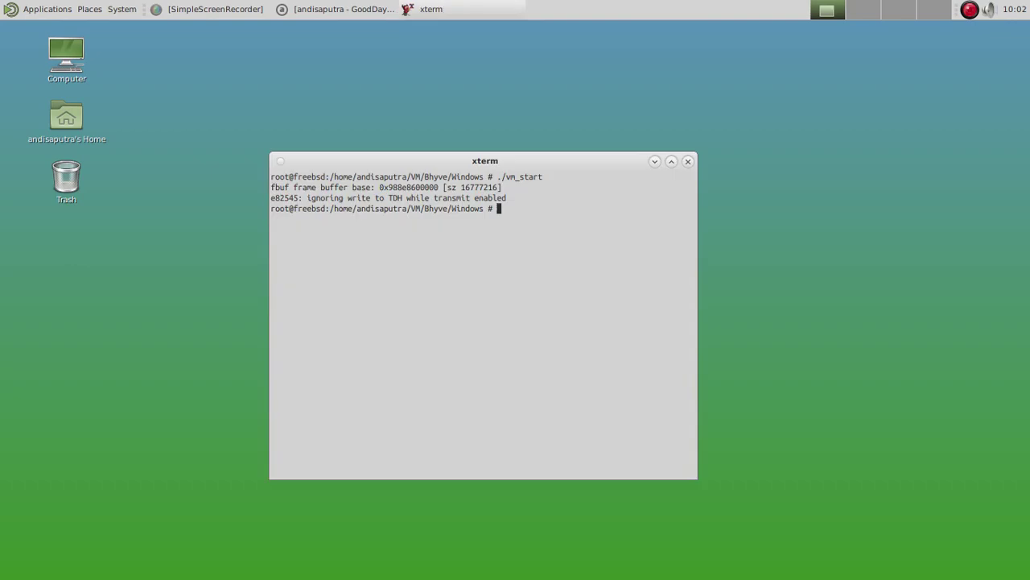
# Rerun ./vm_remove and ./vm_start in xterm to recreate the bhyve Windows VM.
pyautogui.write('clear')
pyautogui.press('Up')
pyautogui.press('Up')
pyautogui.press('Return')
pyautogui.press('Up')
pyautogui.press('Up')
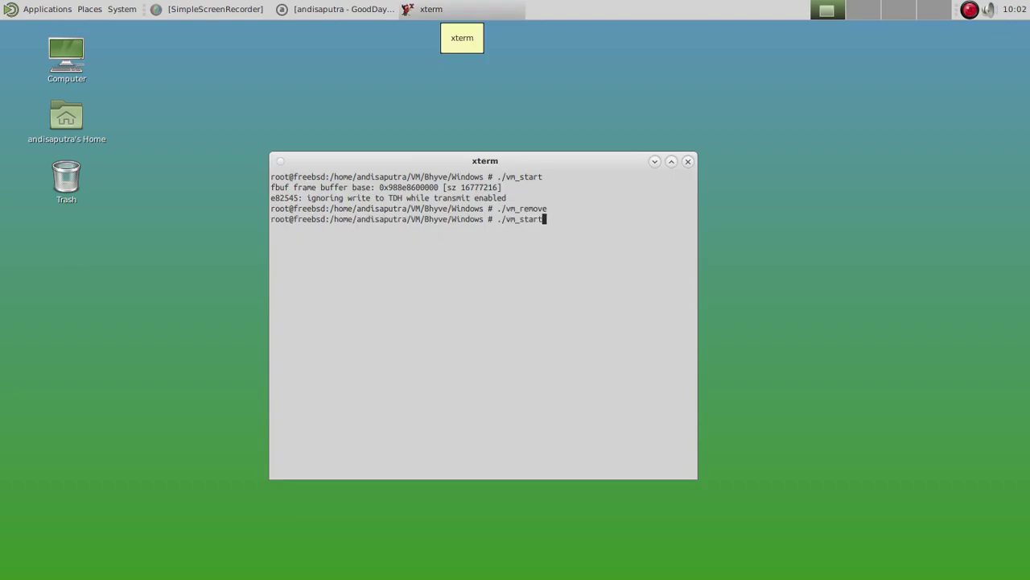
pyautogui.press('Return')
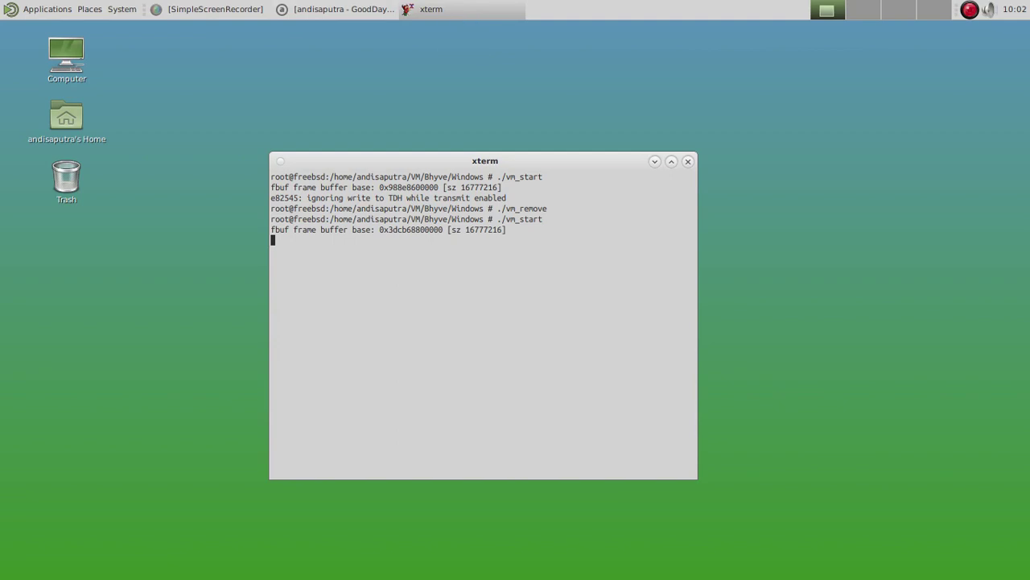
# Launch the TigerVNC viewer from Applications > Internet, connected to 127.0.0.1:5904.
pyautogui.hotkey('alt', 'F1')
pyautogui.press('Down')
pyautogui.press('Down')
pyautogui.press('Right')
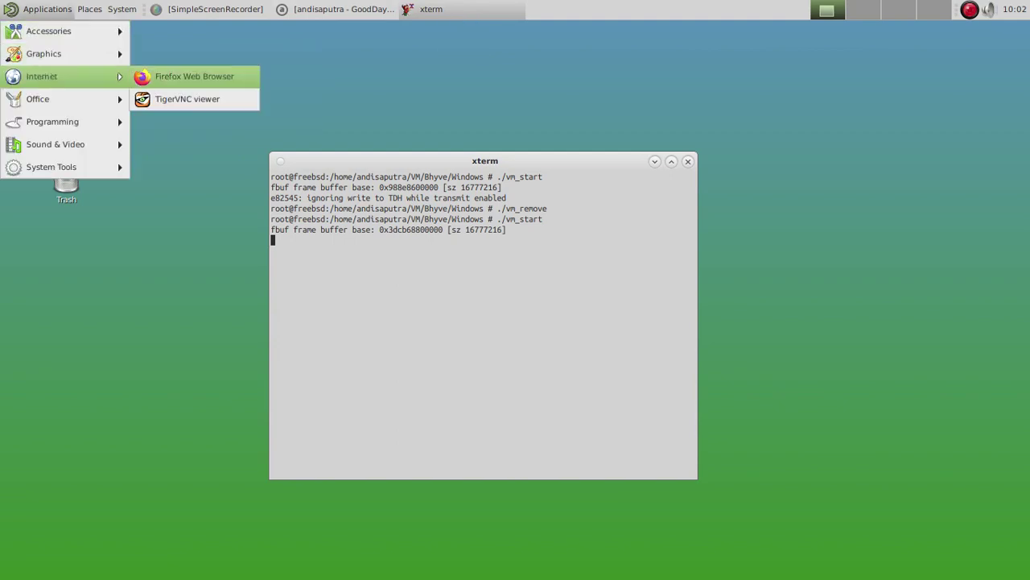
pyautogui.press('Escape')
pyautogui.press('Escape')
pyautogui.press('Return')
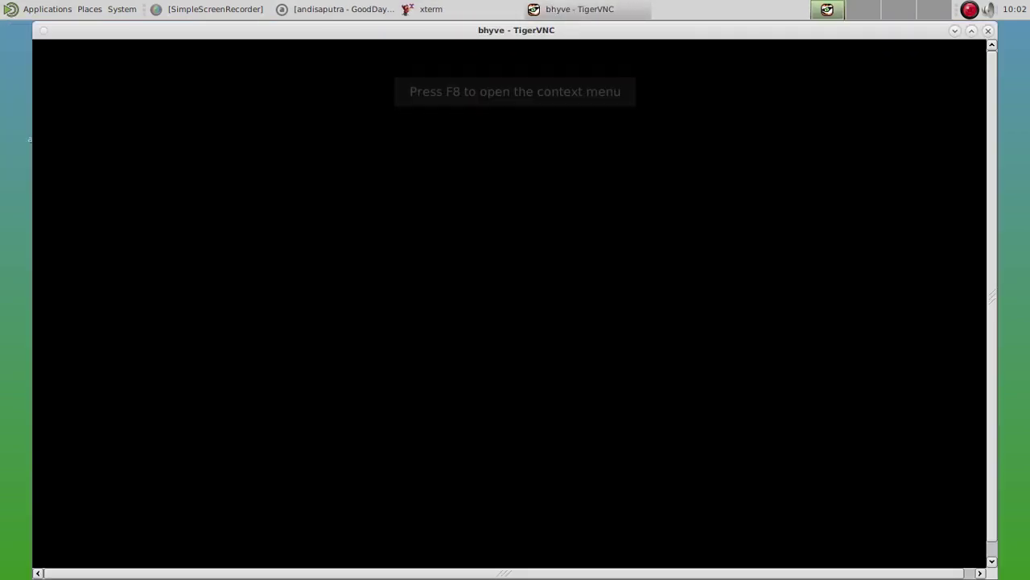
# Minimize the xterm window so the guest's boot is visible in TigerVNC.
pyautogui.hotkey('alt', 'Tab')
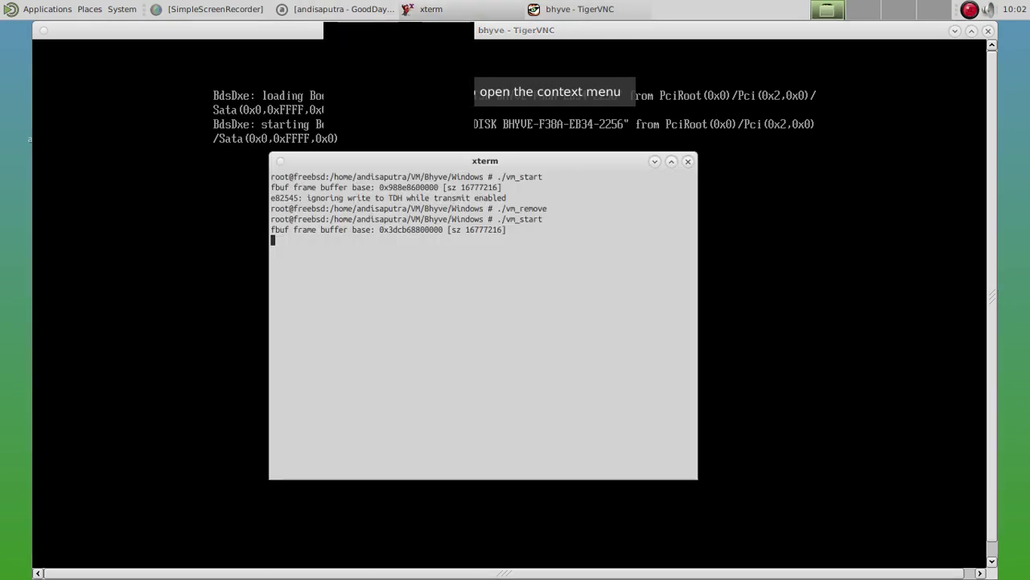
pyautogui.click(655, 161)
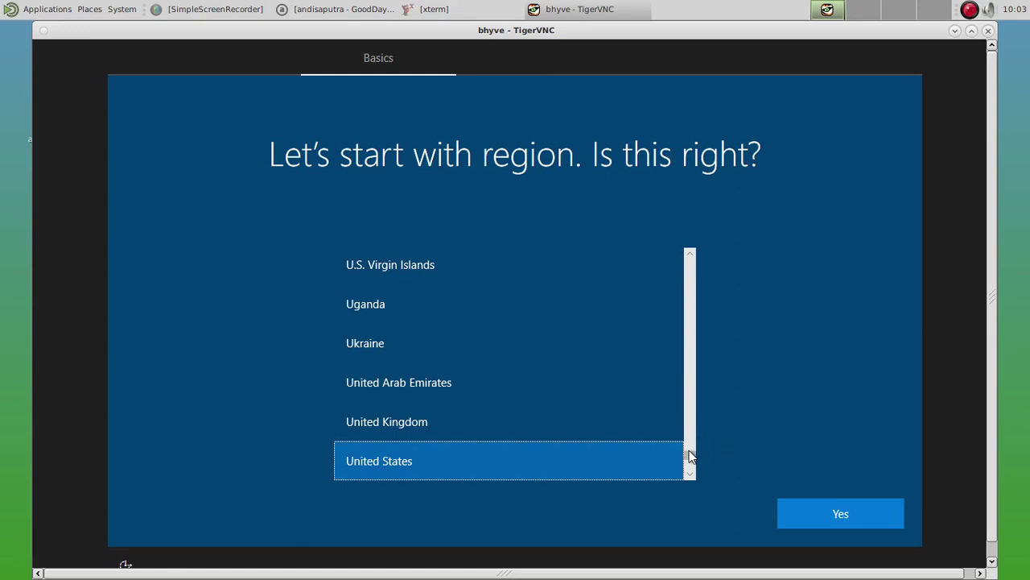
# Set the Windows region to Indonesia and keep US as the keyboard layout.
pyautogui.moveTo(694, 457); pyautogui.dragTo(681, 344)
pyautogui.scroll(-5, 610, 343)
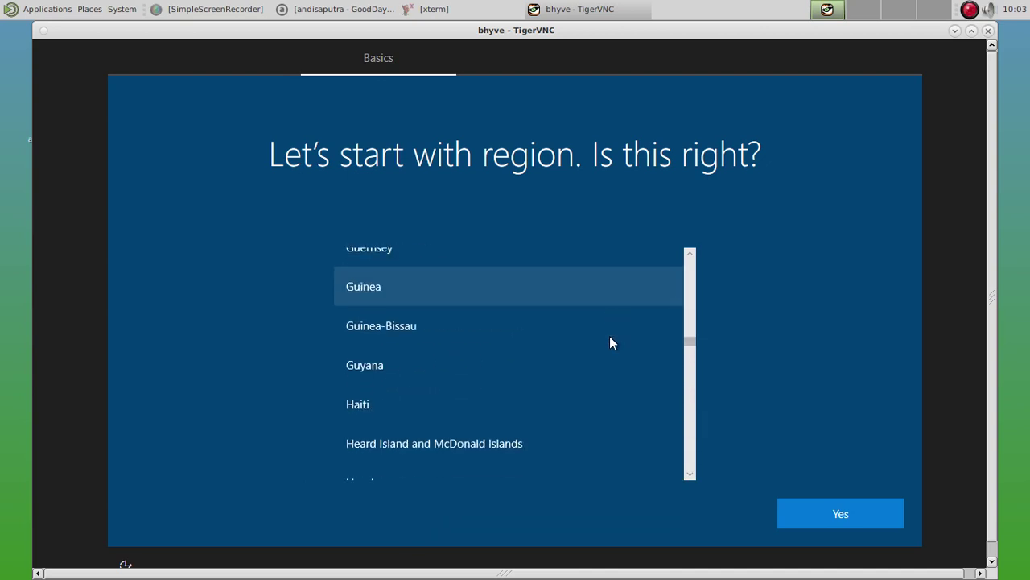
pyautogui.scroll(-2, 620, 359)
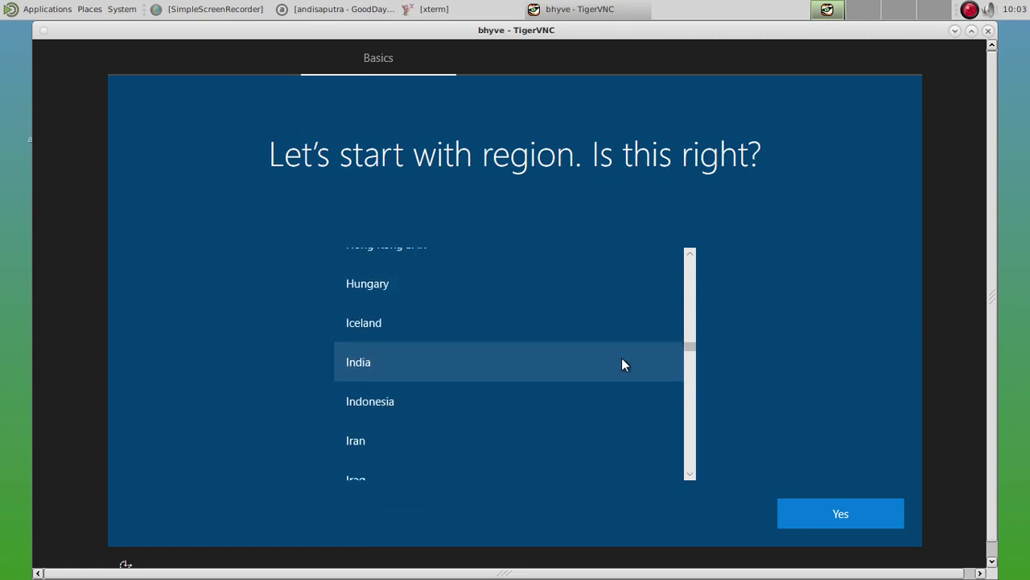
pyautogui.click(556, 401)
pyautogui.click(847, 512)
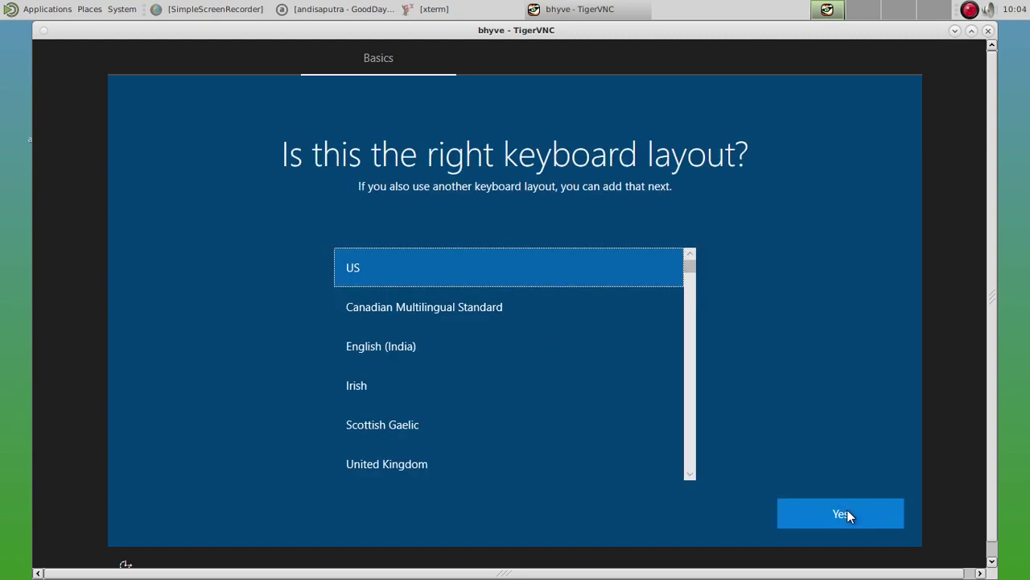
pyautogui.click(847, 513)
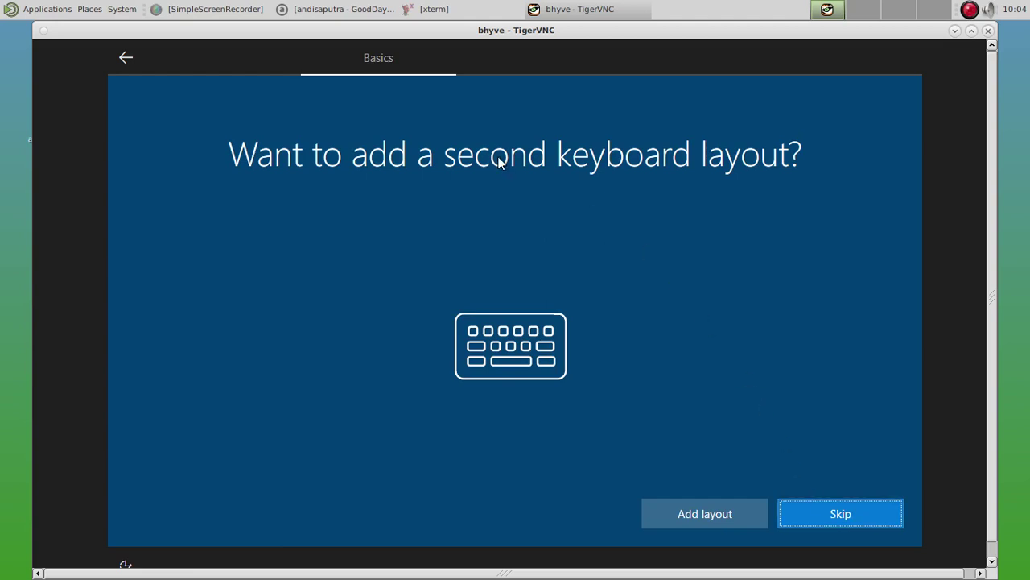
# Add a second keyboard layout, choosing English (United States) as its language.
pyautogui.click(705, 513)
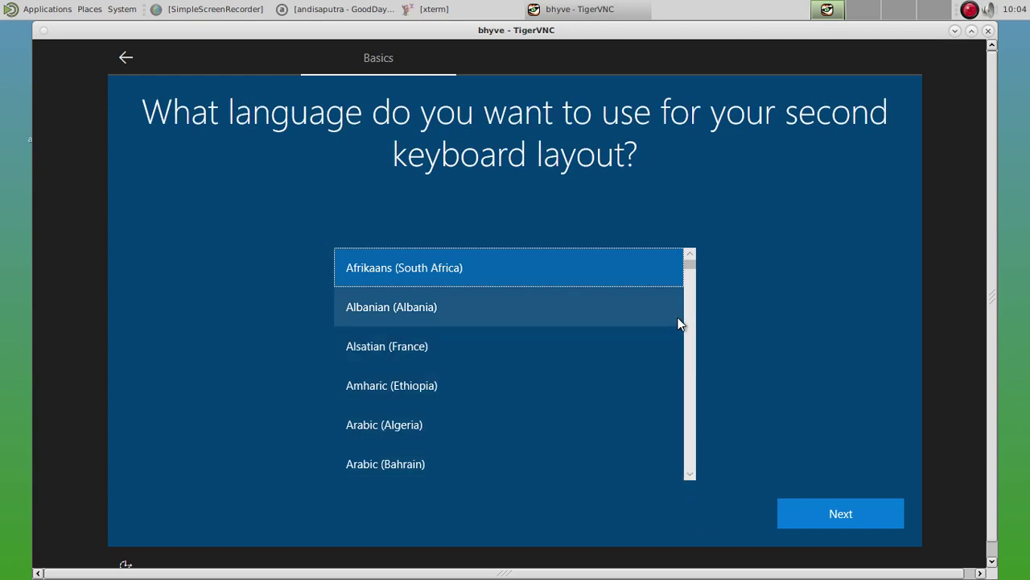
pyautogui.scroll(-4, 628, 322)
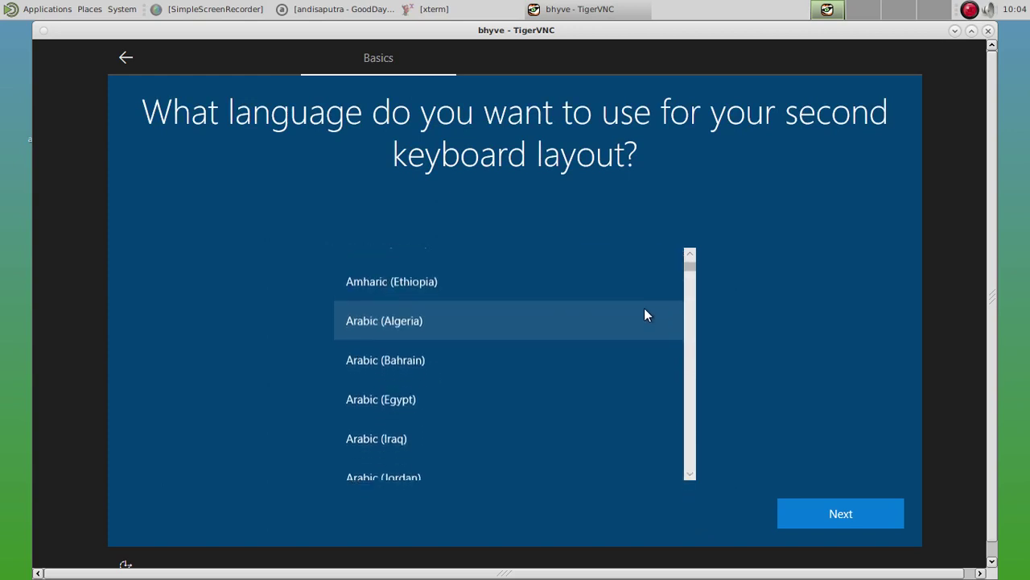
pyautogui.scroll(-5, 655, 316)
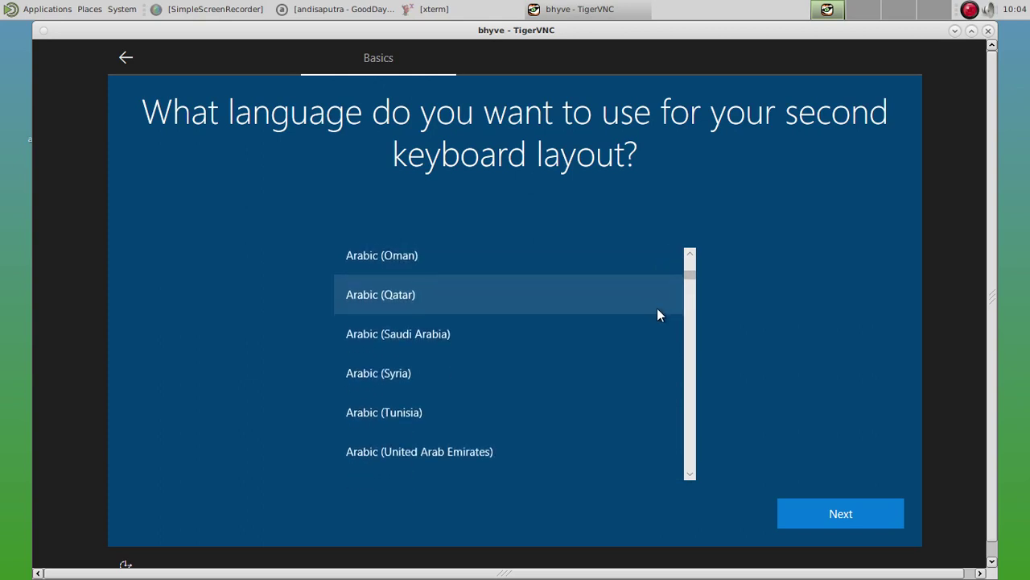
pyautogui.moveTo(693, 278); pyautogui.dragTo(701, 305)
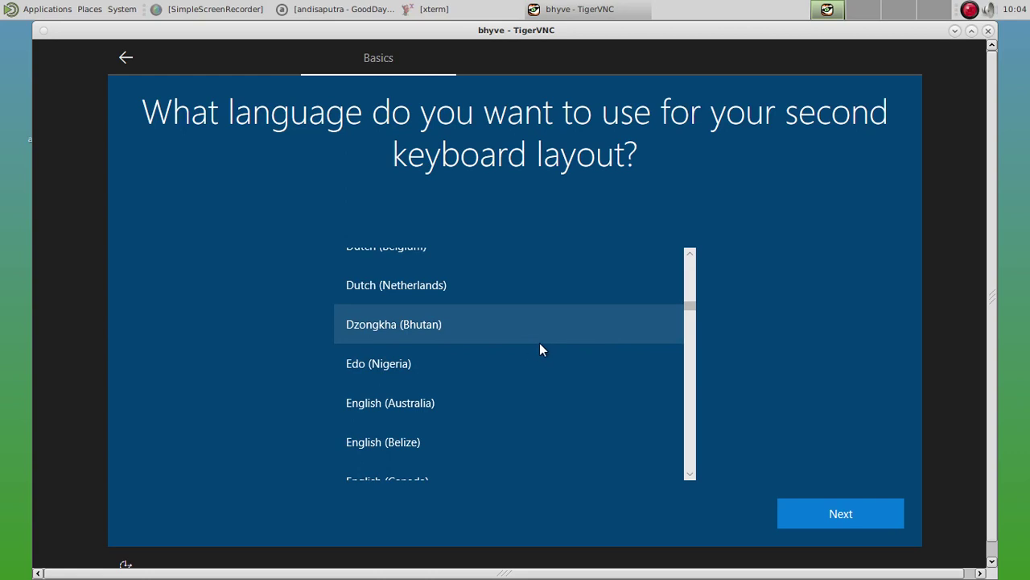
pyautogui.scroll(-1, 503, 353)
pyautogui.scroll(-3, 512, 356)
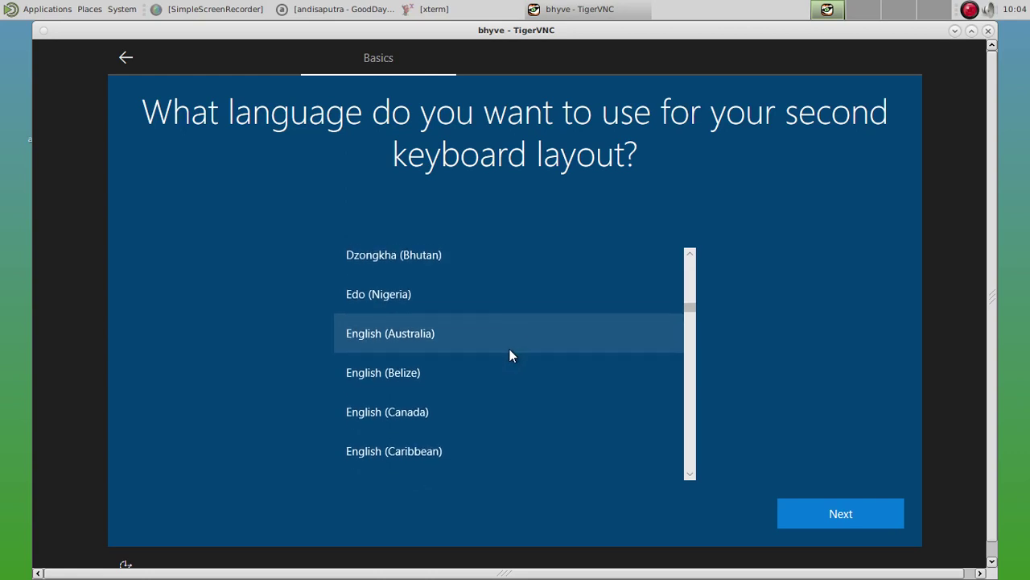
pyautogui.scroll(-4, 510, 355)
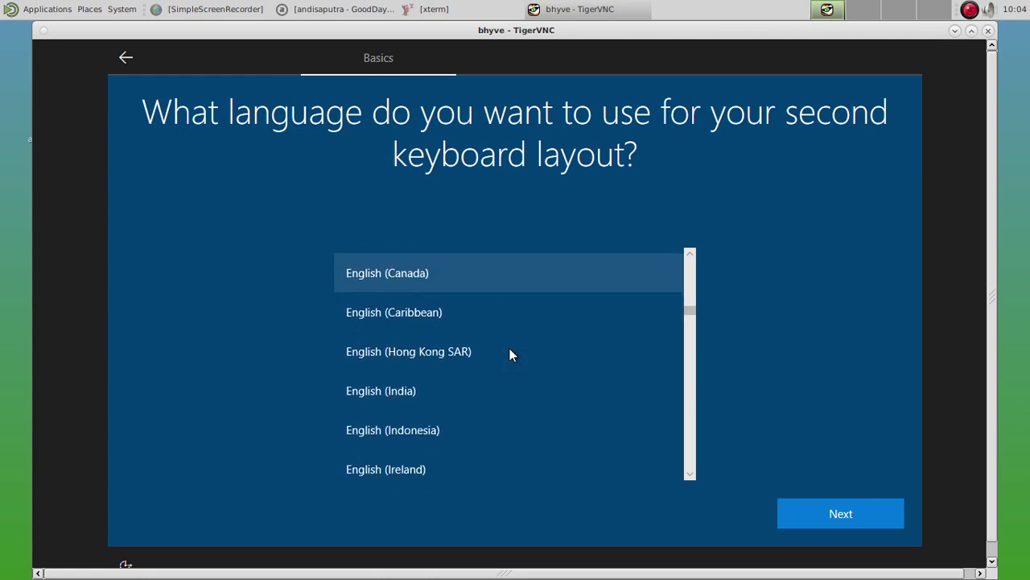
pyautogui.scroll(-5, 509, 355)
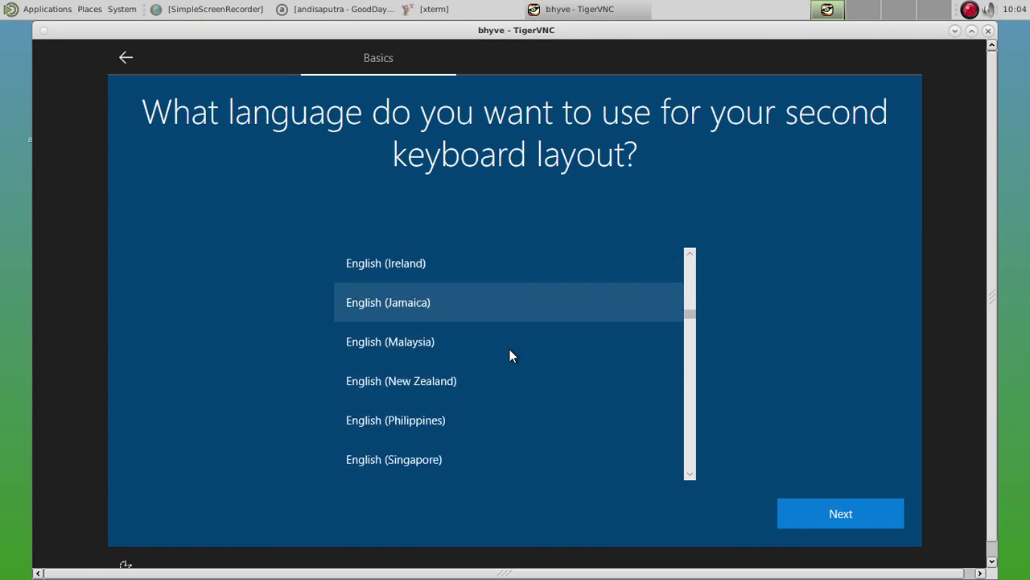
pyautogui.scroll(-3, 510, 356)
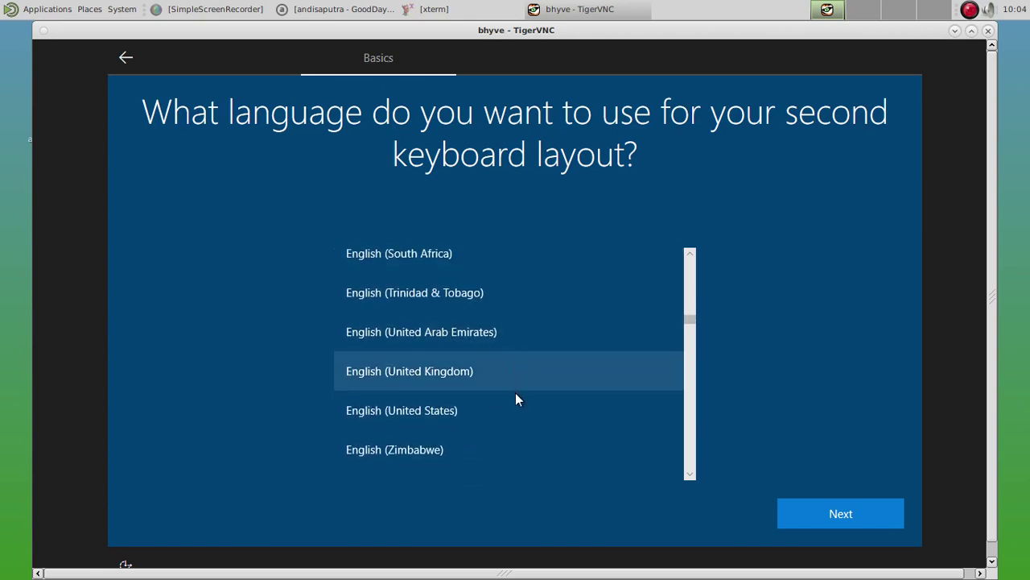
pyautogui.click(523, 406)
pyautogui.click(832, 507)
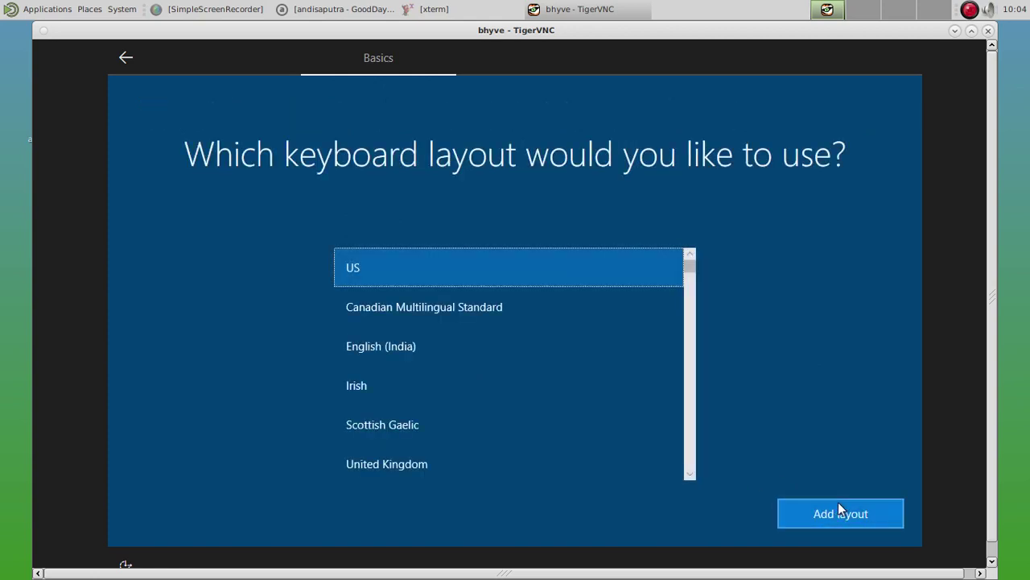
# Add the US layout, then choose 'I don't have internet' and 'Continue with limited setup'.
pyautogui.click(839, 505)
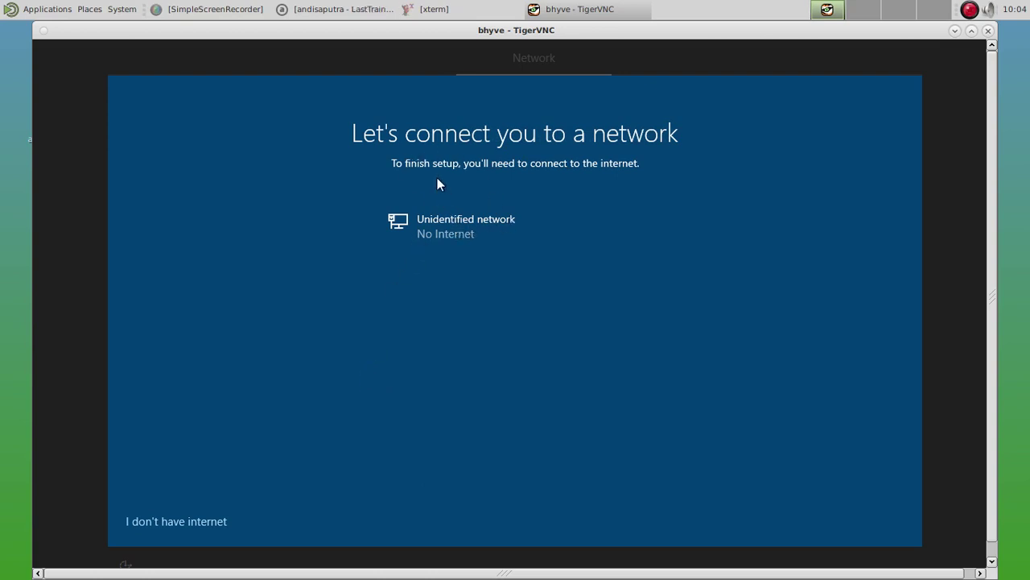
pyautogui.click(203, 523)
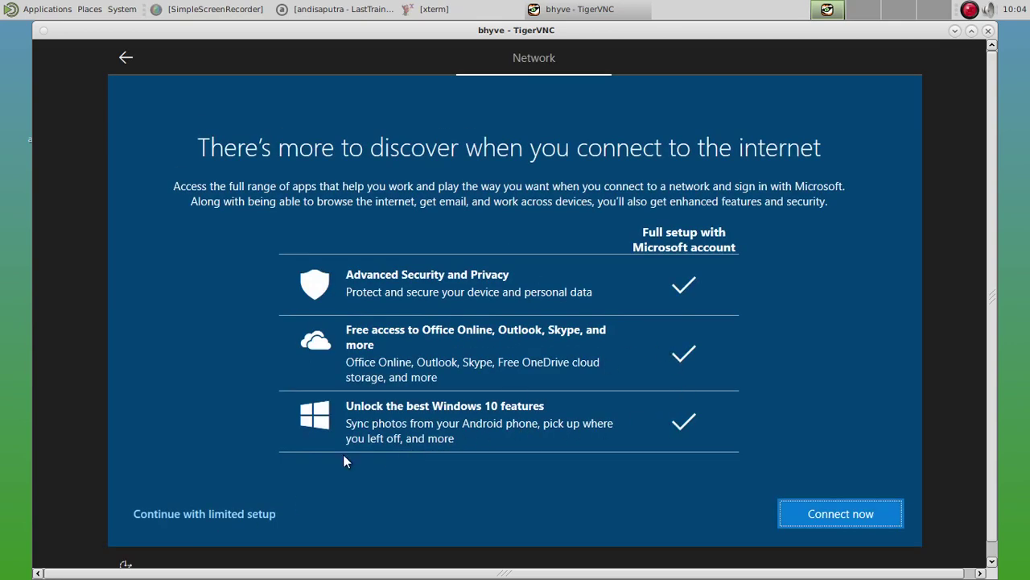
pyautogui.click(226, 512)
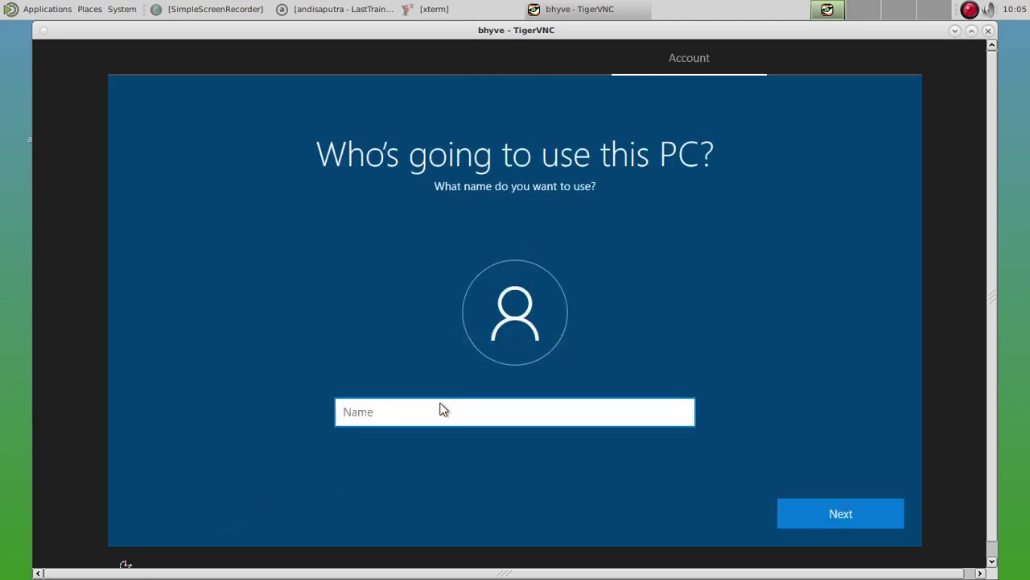
# Name the local account bhyve, then enter and confirm the account password.
pyautogui.write('bhyve')
pyautogui.click(826, 514)
pyautogui.write('••••••••••')
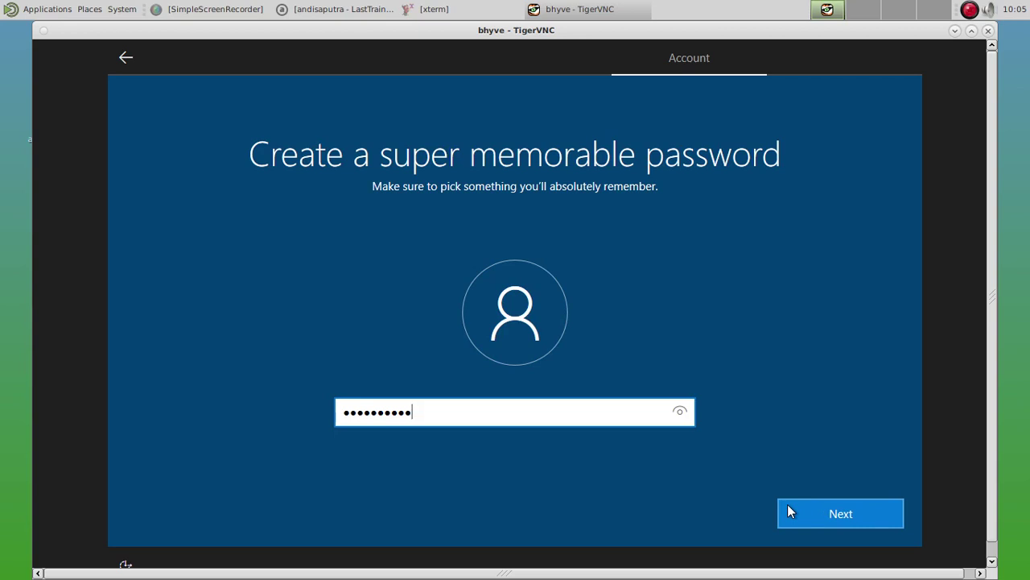
pyautogui.click(848, 525)
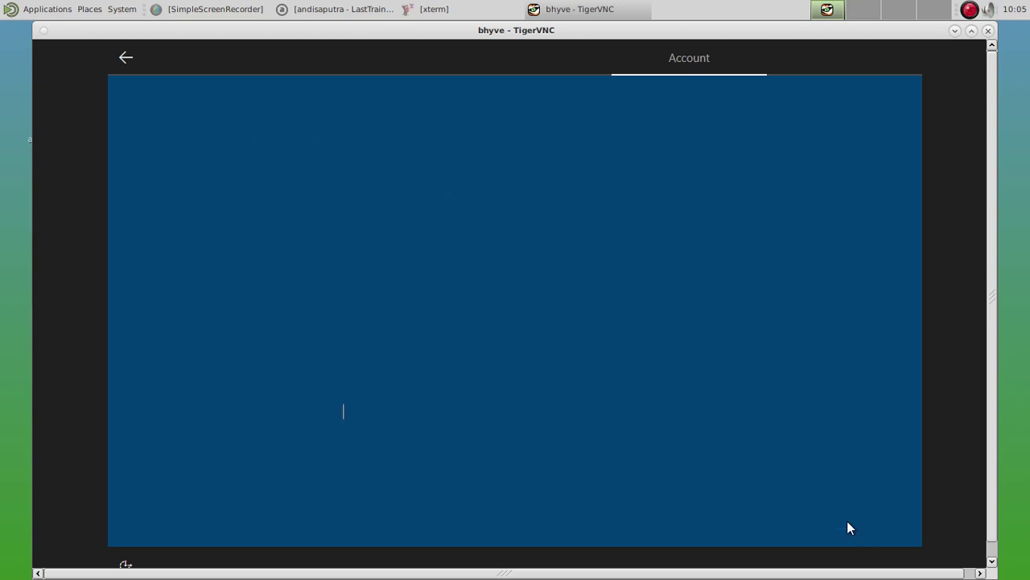
pyautogui.write('•••••')
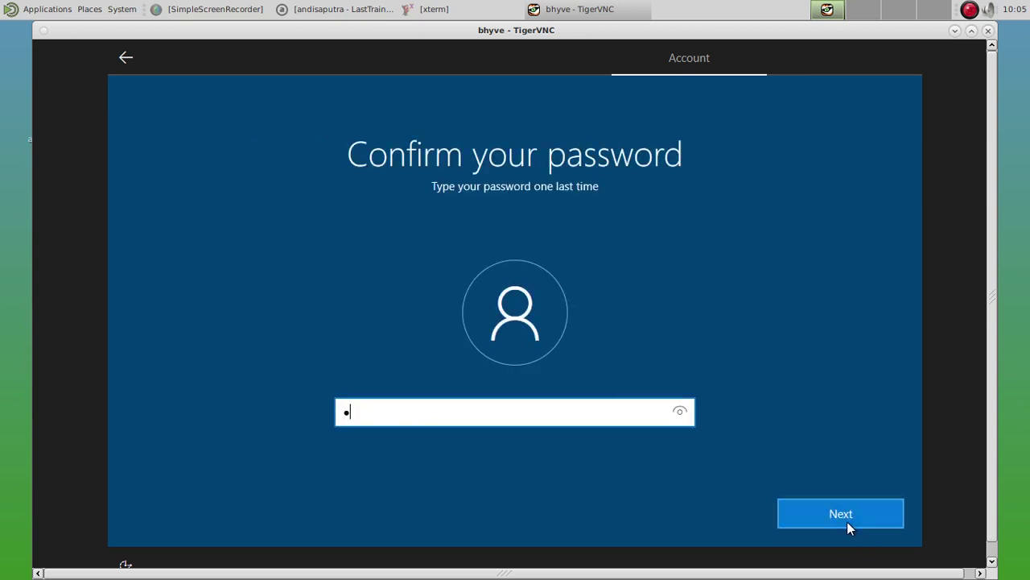
pyautogui.write('•••••')
pyautogui.click(853, 523)
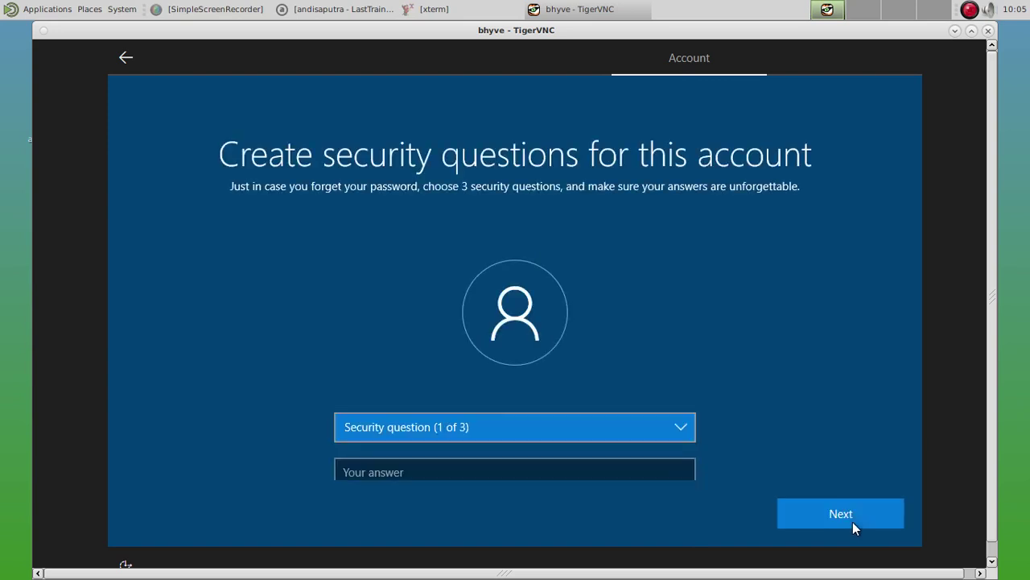
# Answer the first pet's name and city-of-birth security questions with 'test'.
pyautogui.click(627, 433)
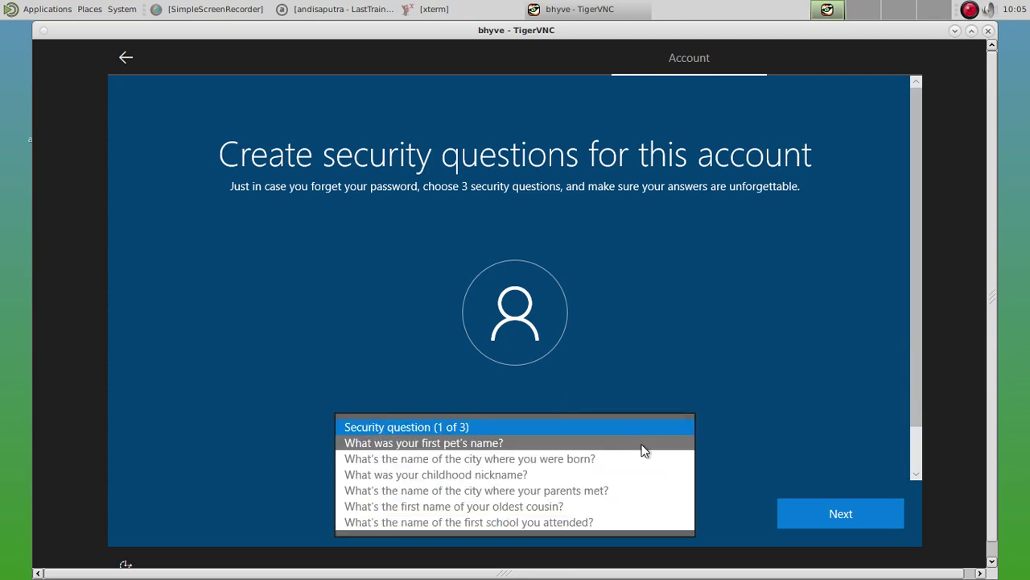
pyautogui.click(642, 445)
pyautogui.click(517, 468)
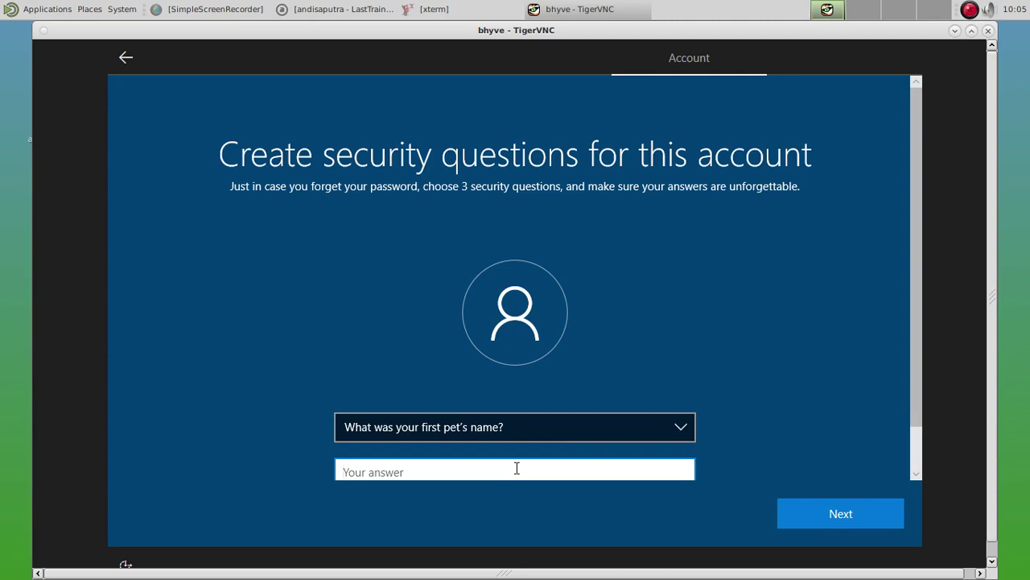
pyautogui.write('test')
pyautogui.click(819, 526)
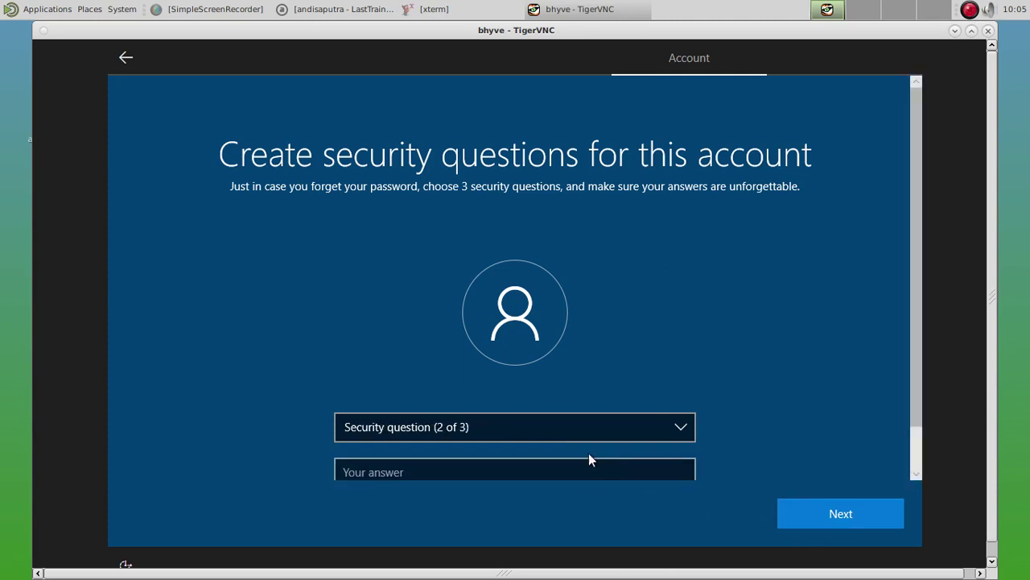
pyautogui.click(555, 433)
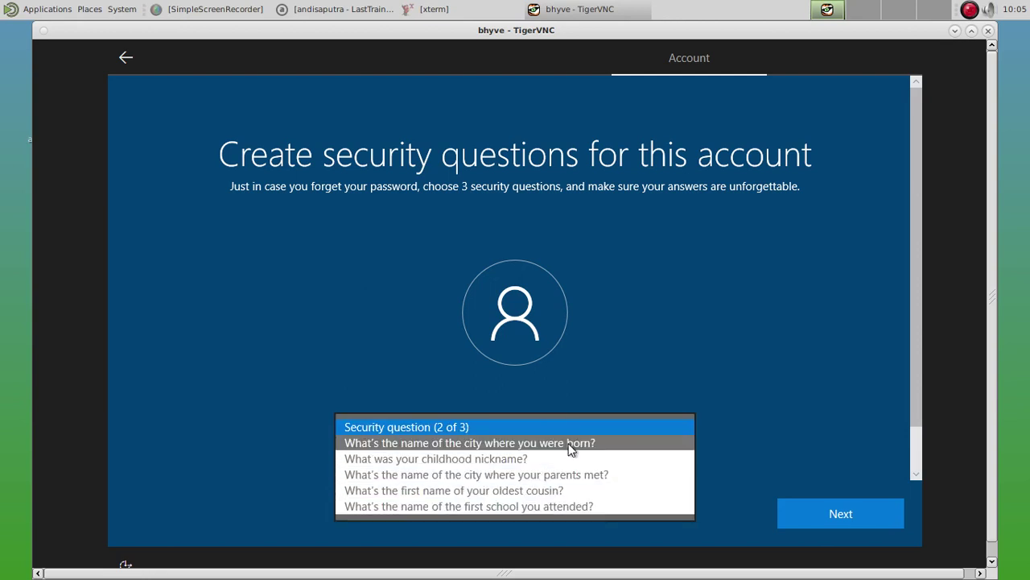
pyautogui.click(570, 448)
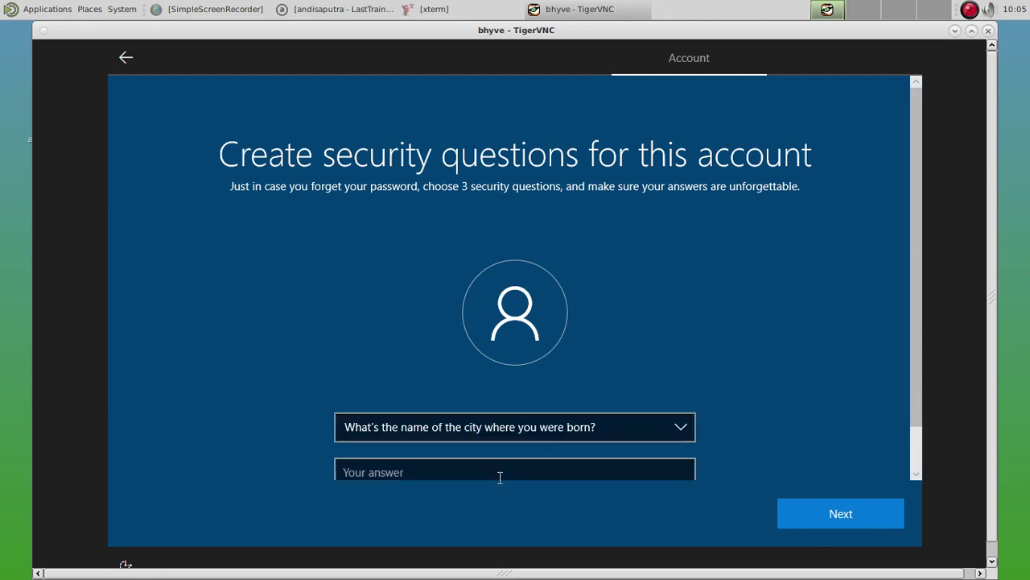
pyautogui.click(498, 474)
pyautogui.write('test')
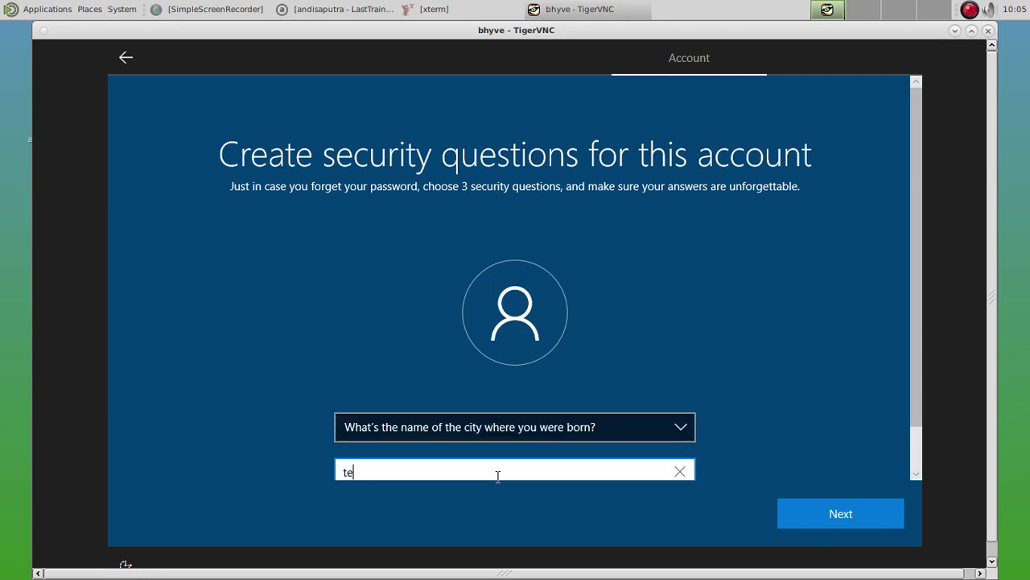
pyautogui.click(803, 523)
pyautogui.click(509, 421)
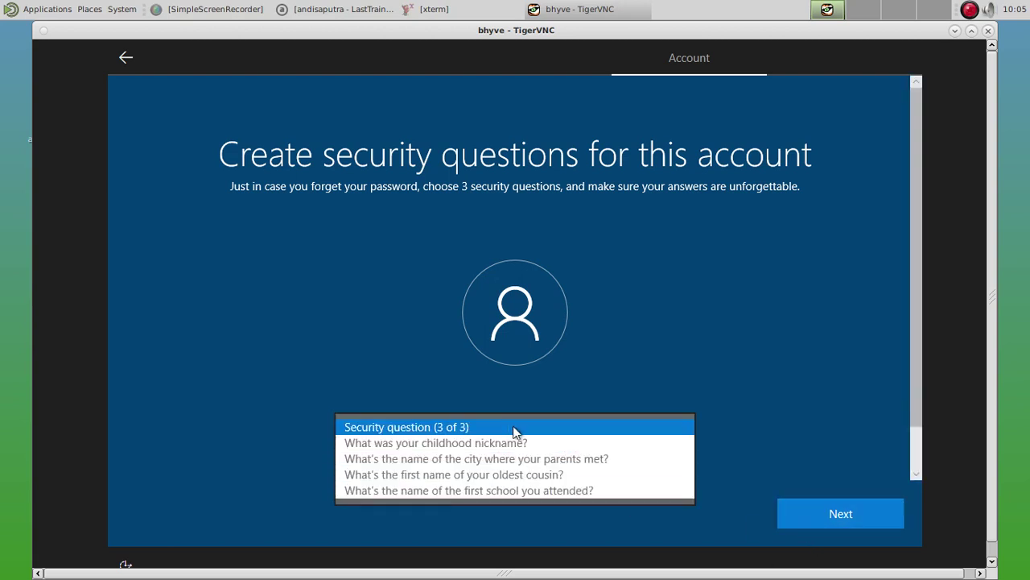
pyautogui.click(525, 441)
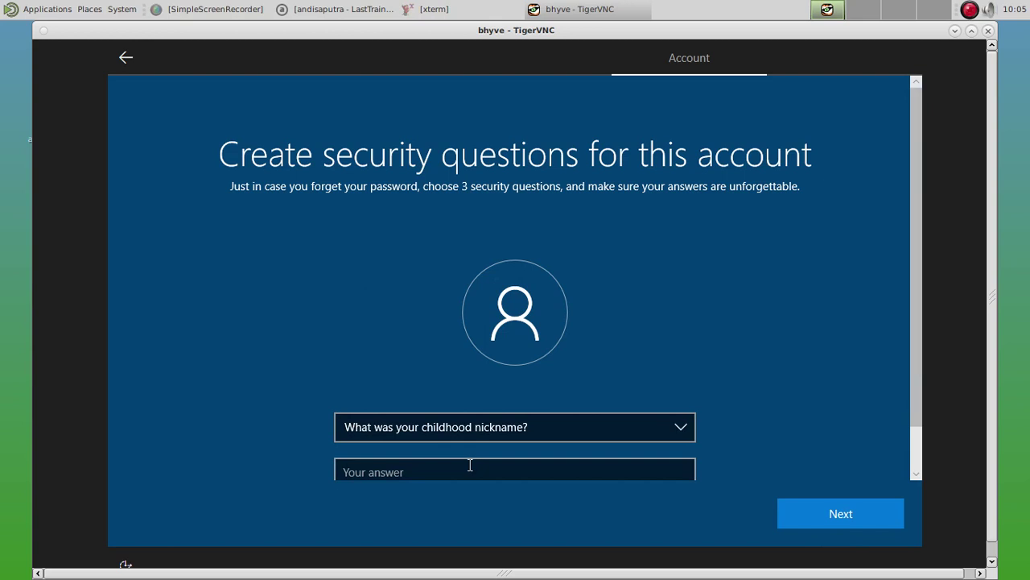
pyautogui.click(470, 465)
pyautogui.write('test')
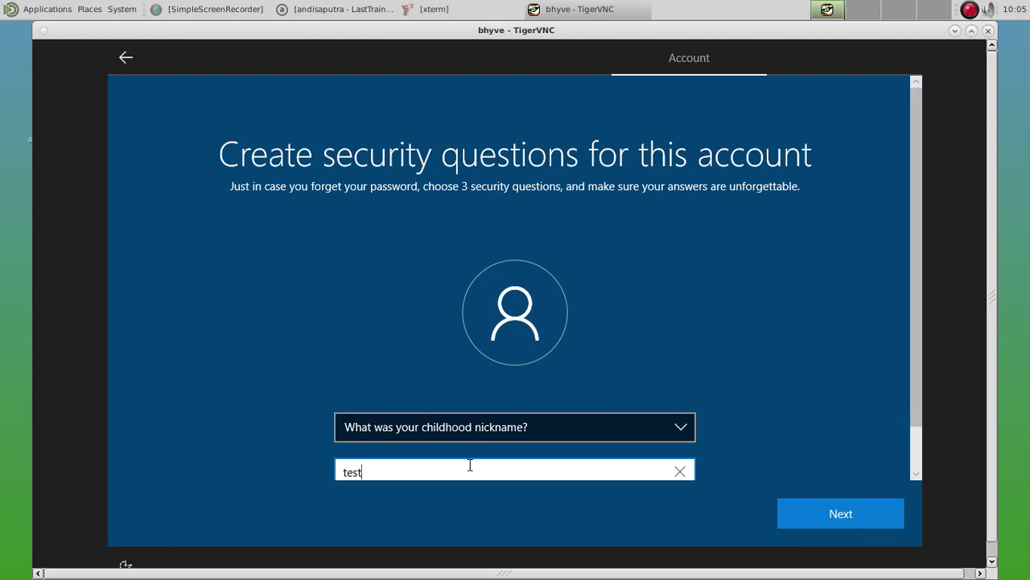
pyautogui.click(800, 523)
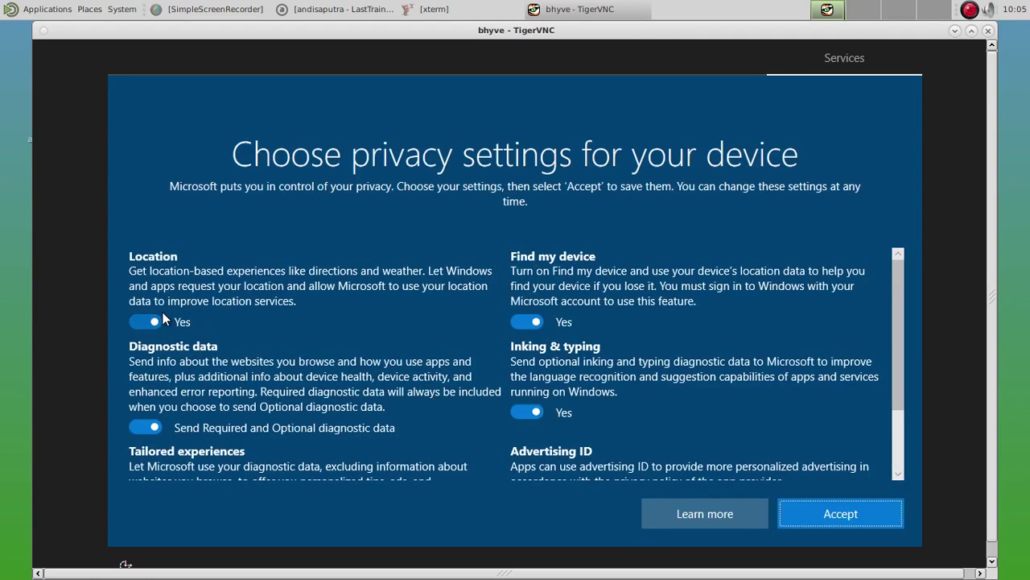
# Turn off location, Find my device and inking & typing; set diagnostic data to Required.
pyautogui.click(153, 322)
pyautogui.click(149, 428)
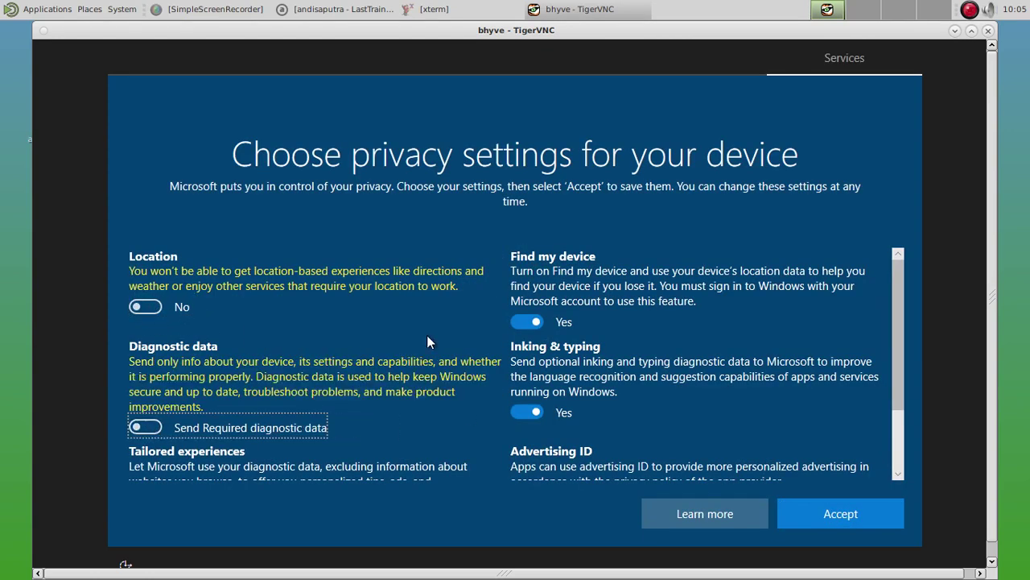
pyautogui.click(533, 322)
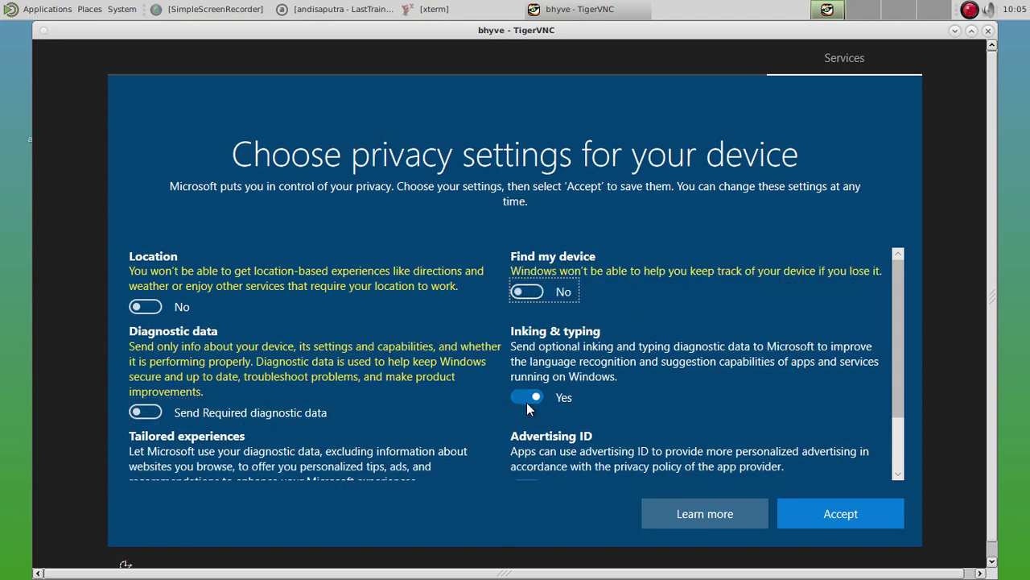
pyautogui.click(527, 399)
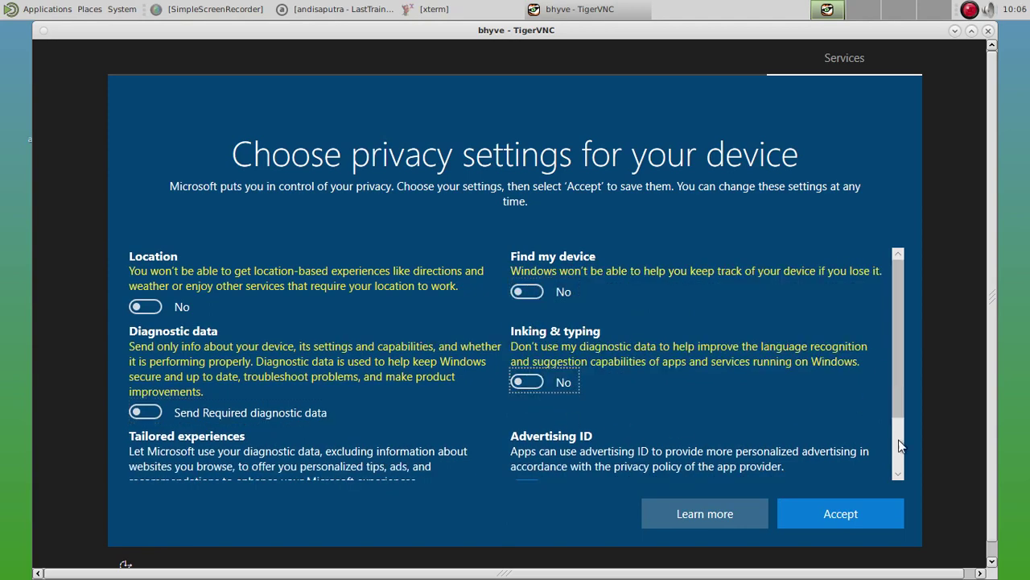
# Turn off advertising ID and tailored experiences, then accept the privacy settings.
pyautogui.scroll(-2, 900, 444)
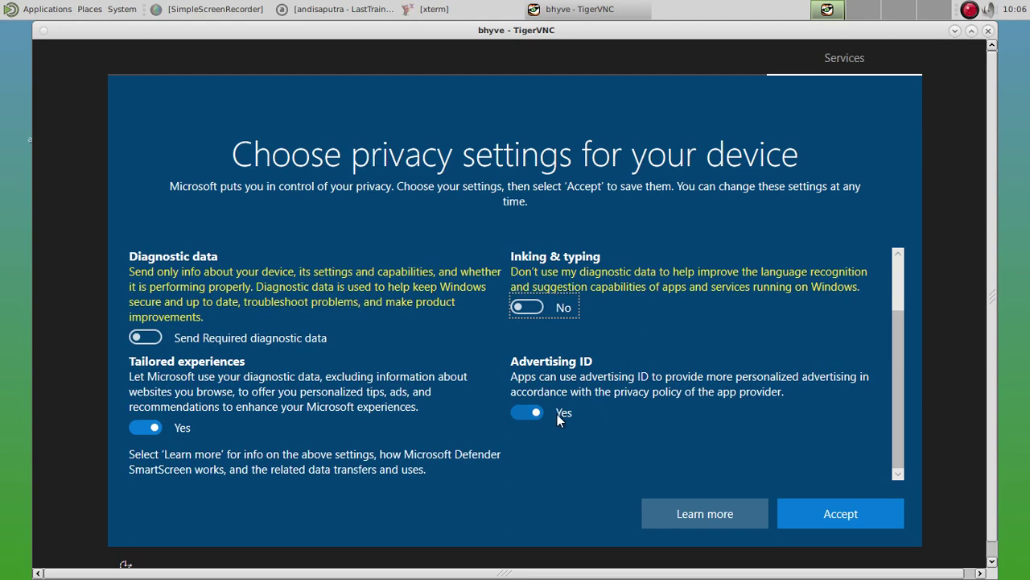
pyautogui.click(532, 411)
pyautogui.click(159, 431)
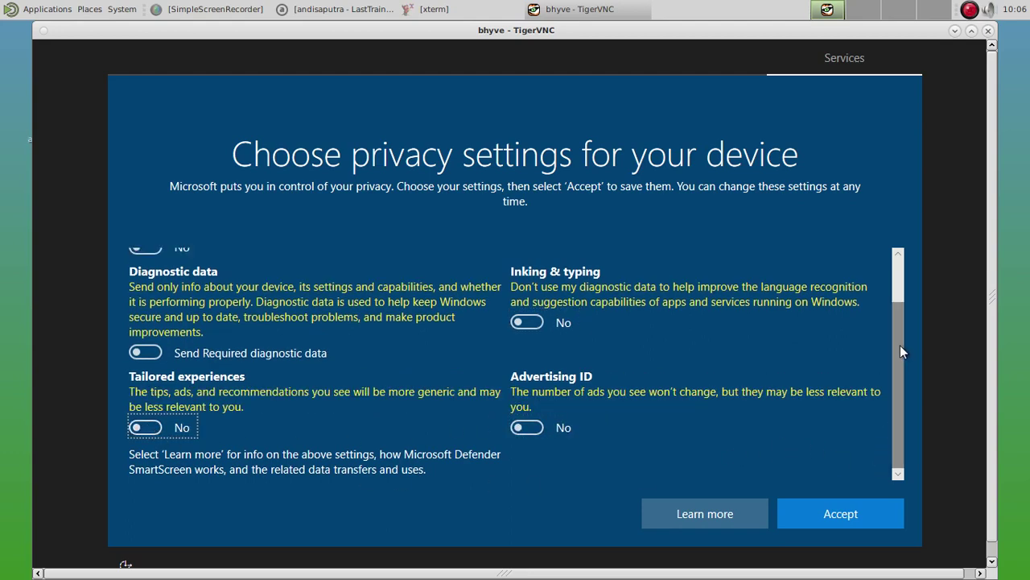
pyautogui.scroll(1, 900, 344)
pyautogui.scroll(-1, 897, 338)
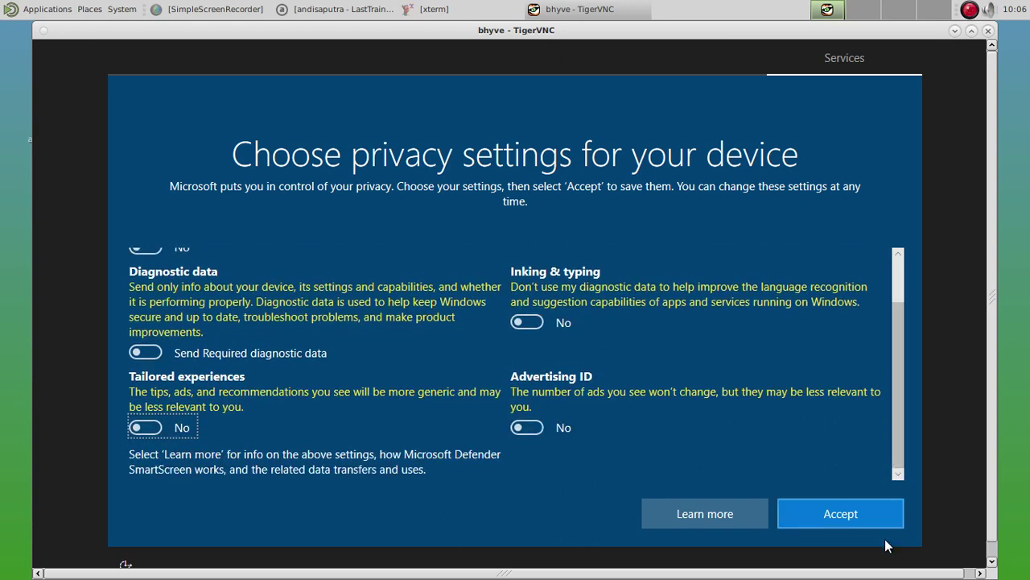
pyautogui.click(853, 520)
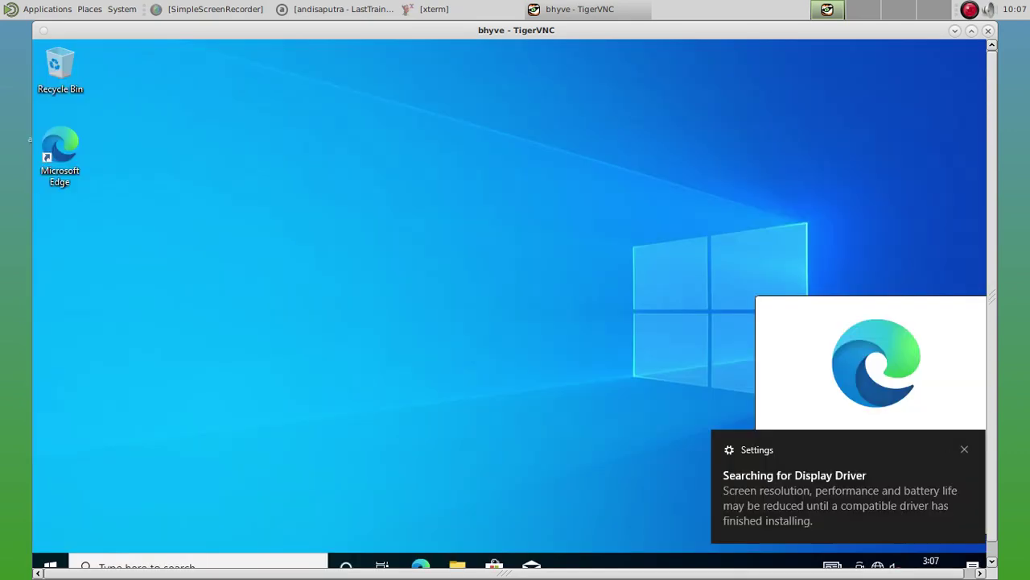
# Dismiss the display-driver notice and Edge intro, then open Network & Internet settings from the tray.
pyautogui.click(966, 434)
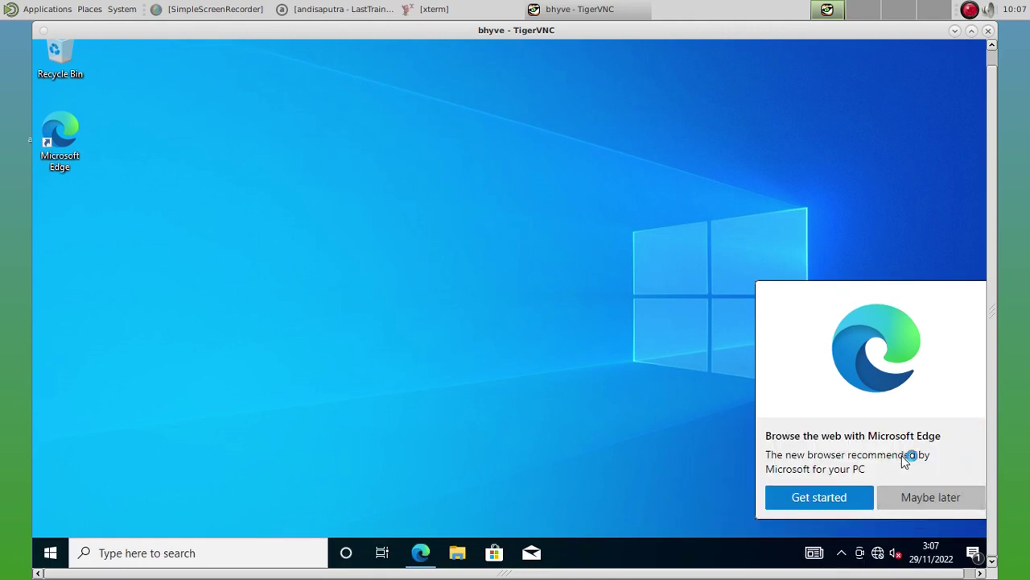
pyautogui.click(931, 492)
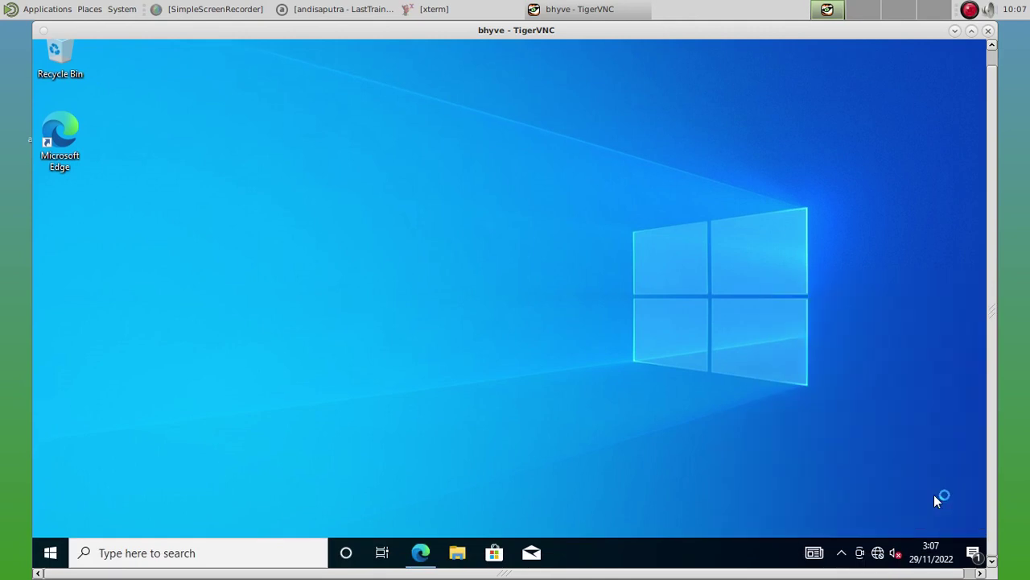
pyautogui.rightClick(880, 553)
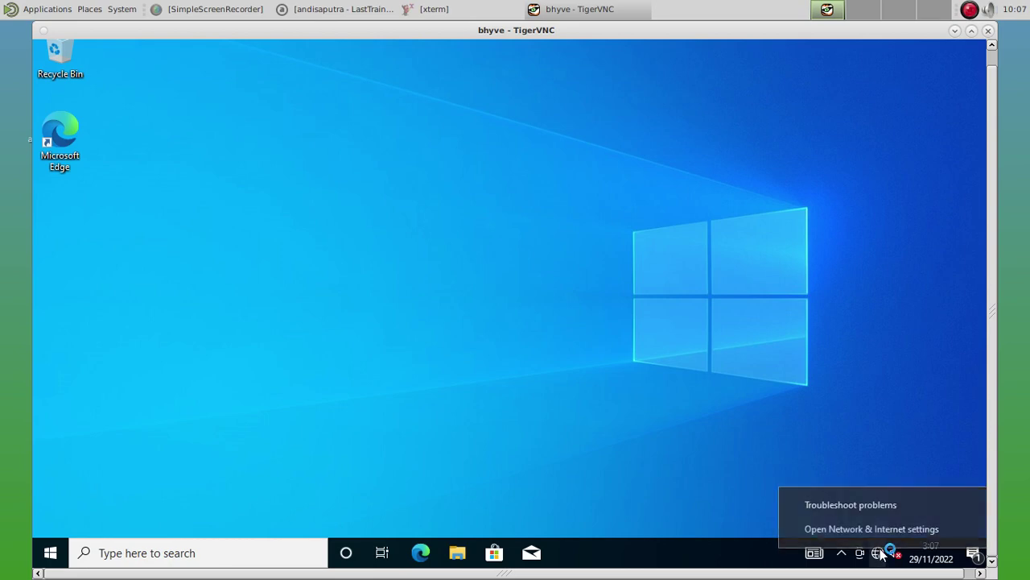
pyautogui.click(878, 524)
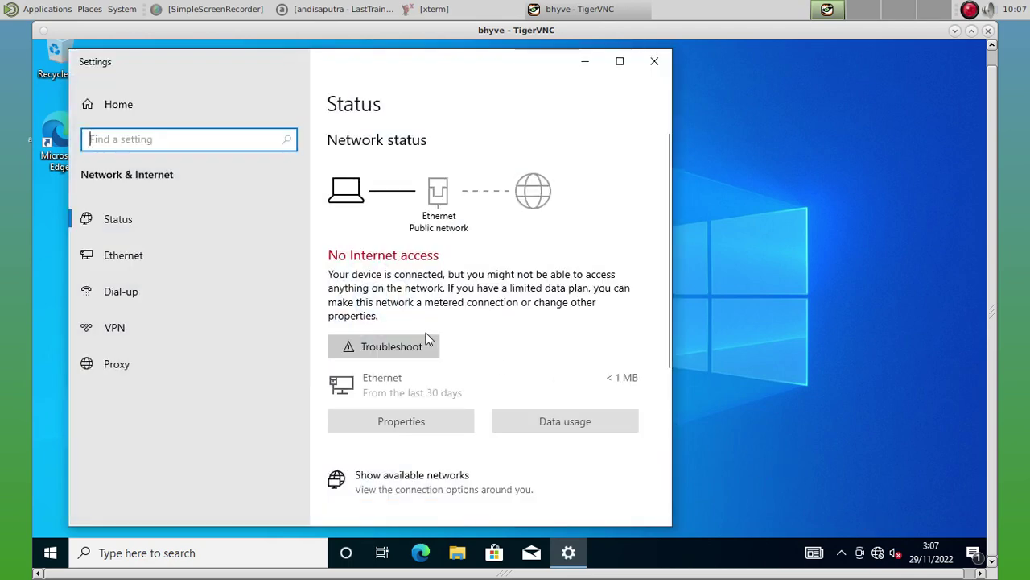
# Open Ethernet properties, try Manual IP assignment but cancel to keep DHCP, then go to Ethernet.
pyautogui.click(400, 416)
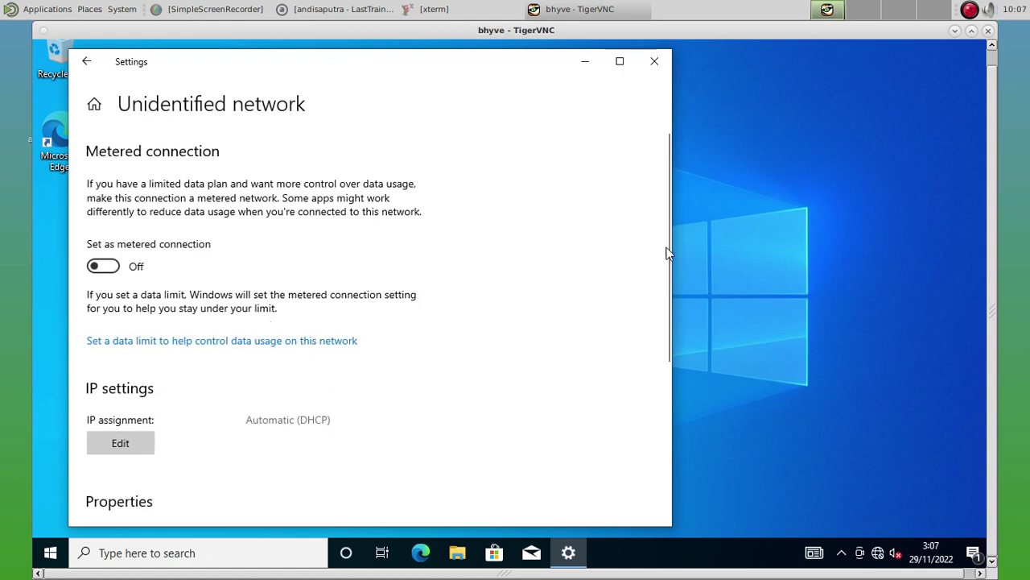
pyautogui.moveTo(665, 250); pyautogui.dragTo(630, 370)
pyautogui.click(133, 239)
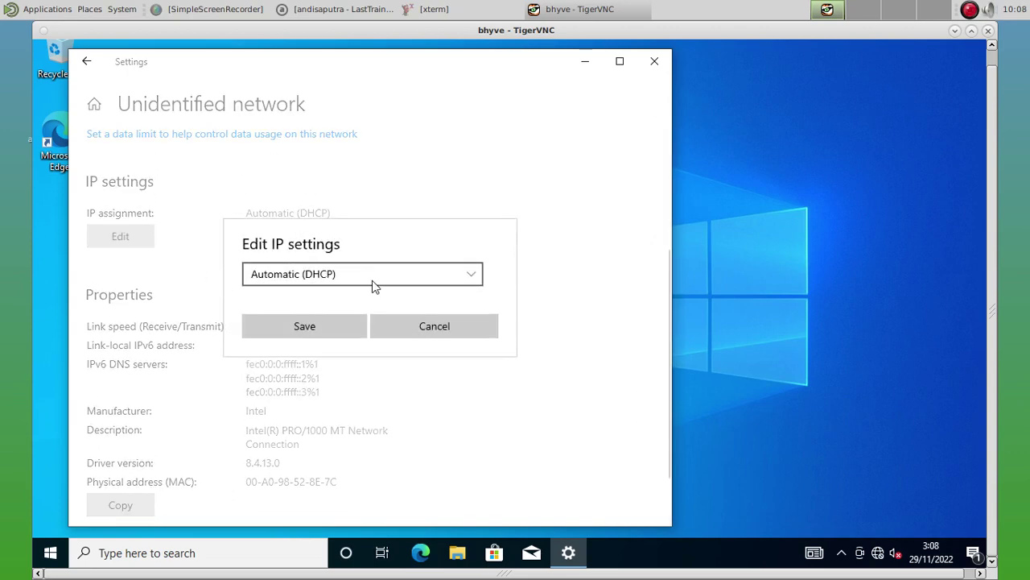
pyautogui.click(373, 275)
pyautogui.click(373, 299)
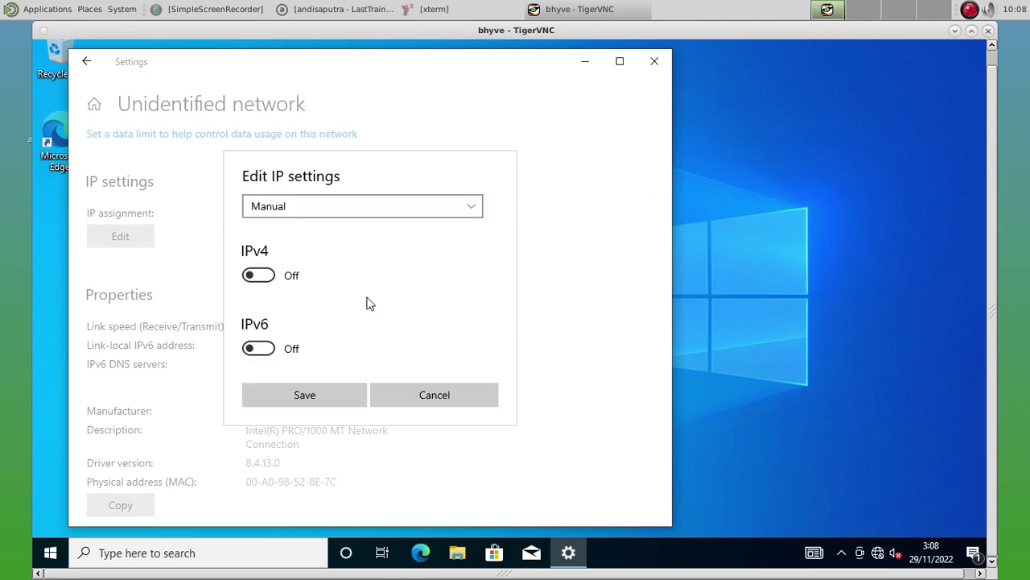
pyautogui.click(422, 396)
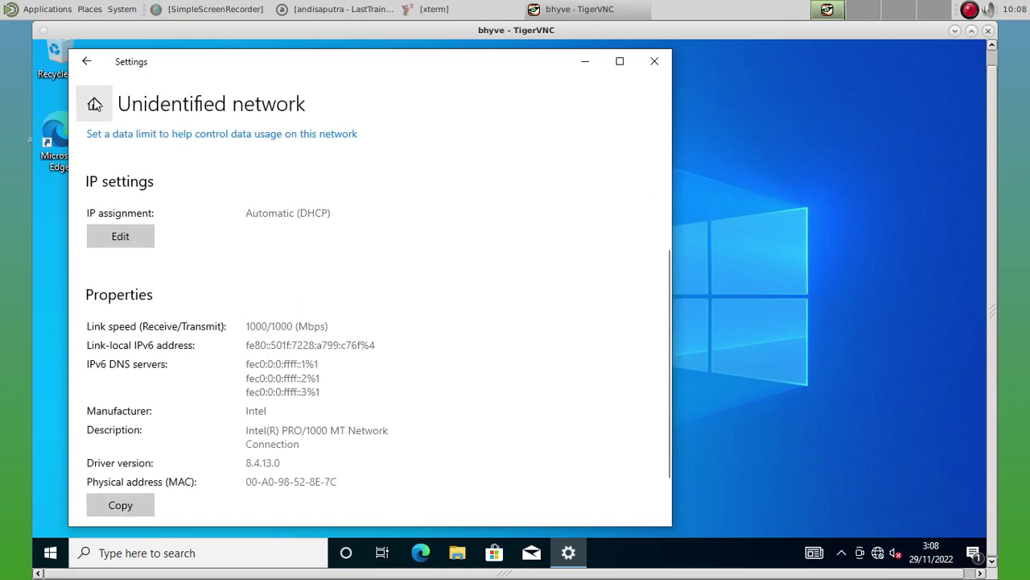
pyautogui.click(86, 64)
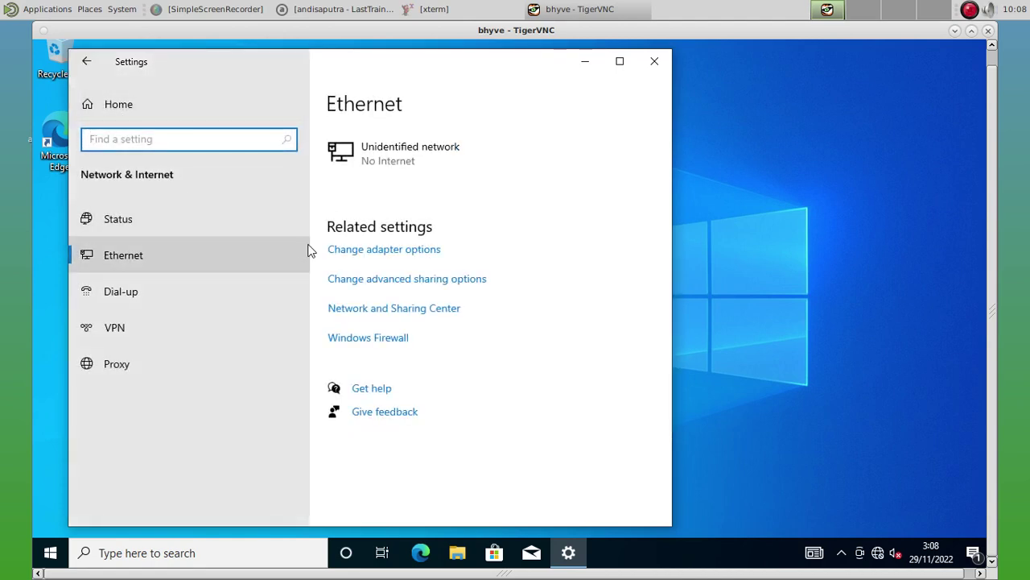
# Open the Internet Protocol Version 4 properties of the Ethernet adapter.
pyautogui.click(354, 253)
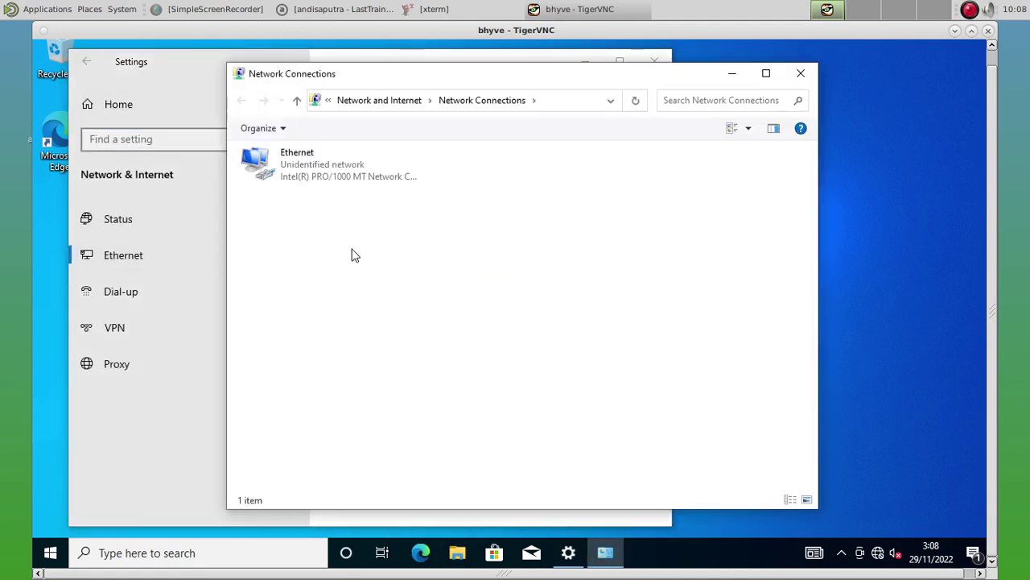
pyautogui.click(288, 183)
pyautogui.rightClick(287, 181)
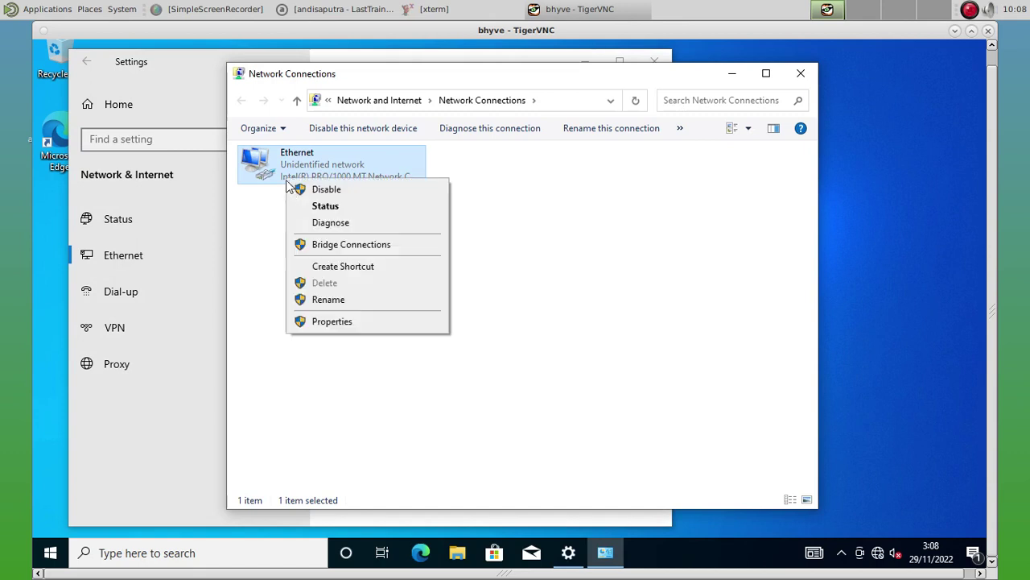
pyautogui.click(331, 321)
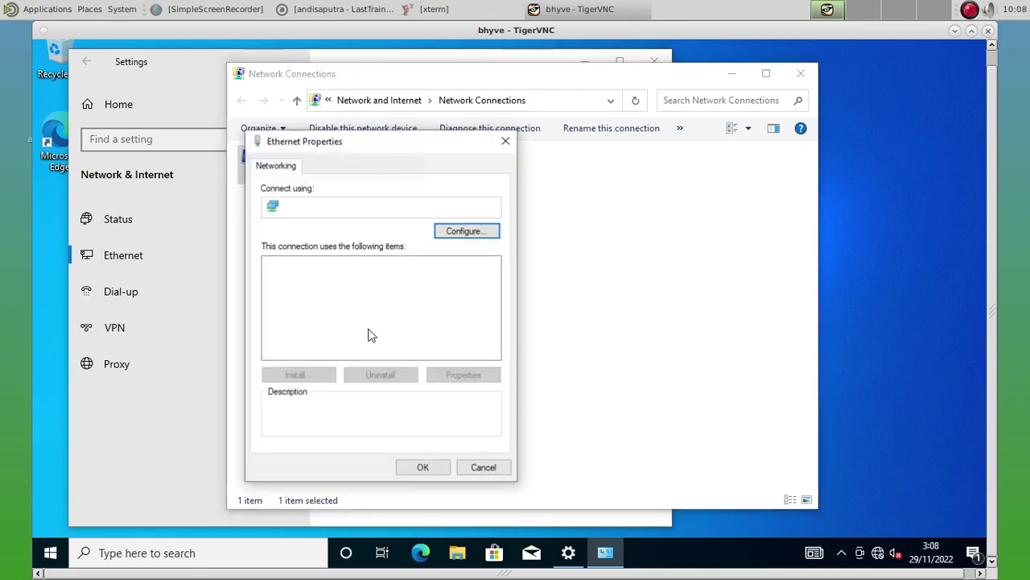
pyautogui.click(355, 303)
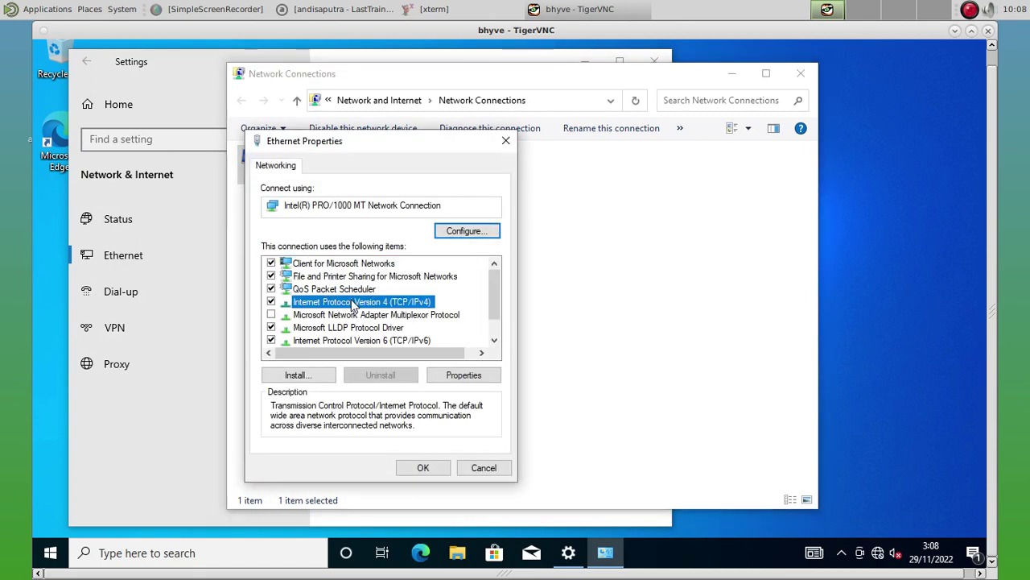
pyautogui.click(464, 375)
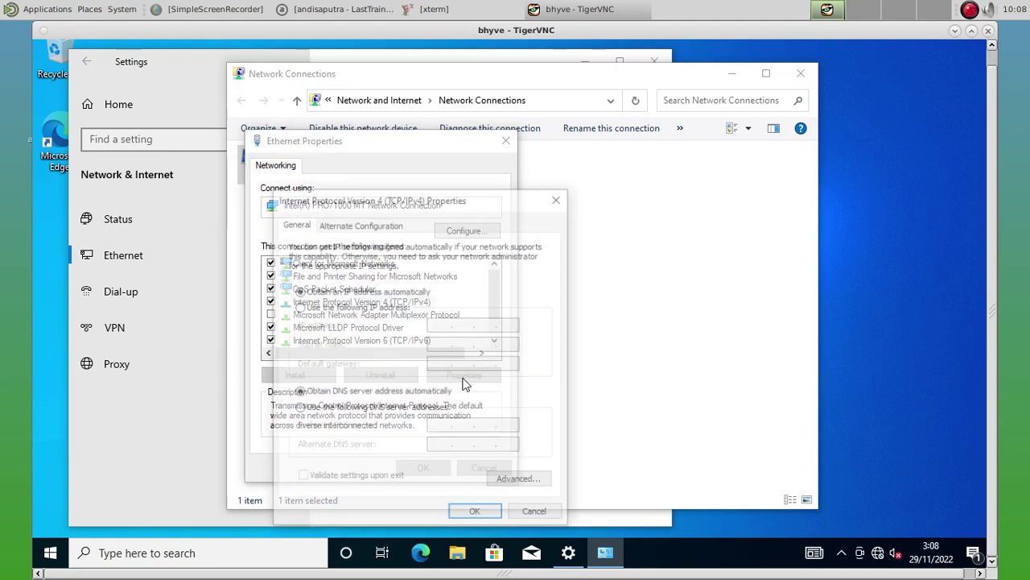
# Set static IP 192.168.100.2, gateway 192.168.100.1, DNS 9.9.9.9 and 1.1.1.1, and apply.
pyautogui.click(366, 312)
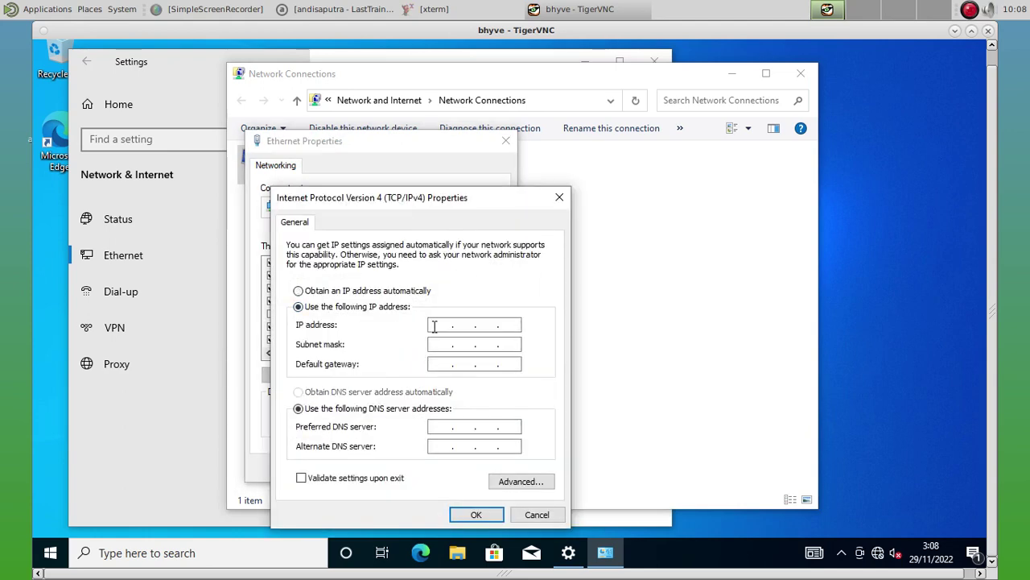
pyautogui.write('192 . 16')
pyautogui.write('8 . 100 . ')
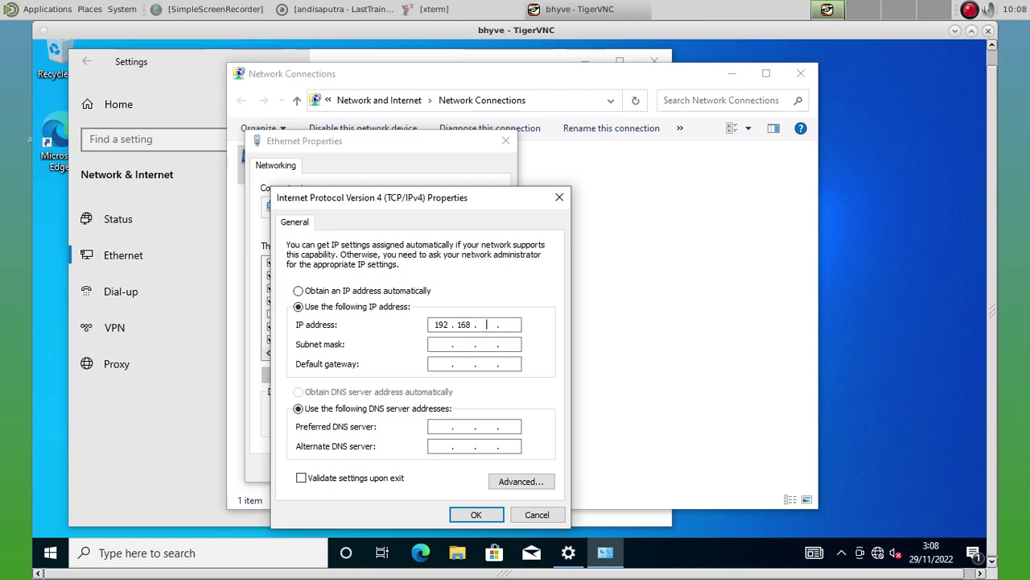
pyautogui.write('2')
pyautogui.press('Tab')
pyautogui.press('Tab')
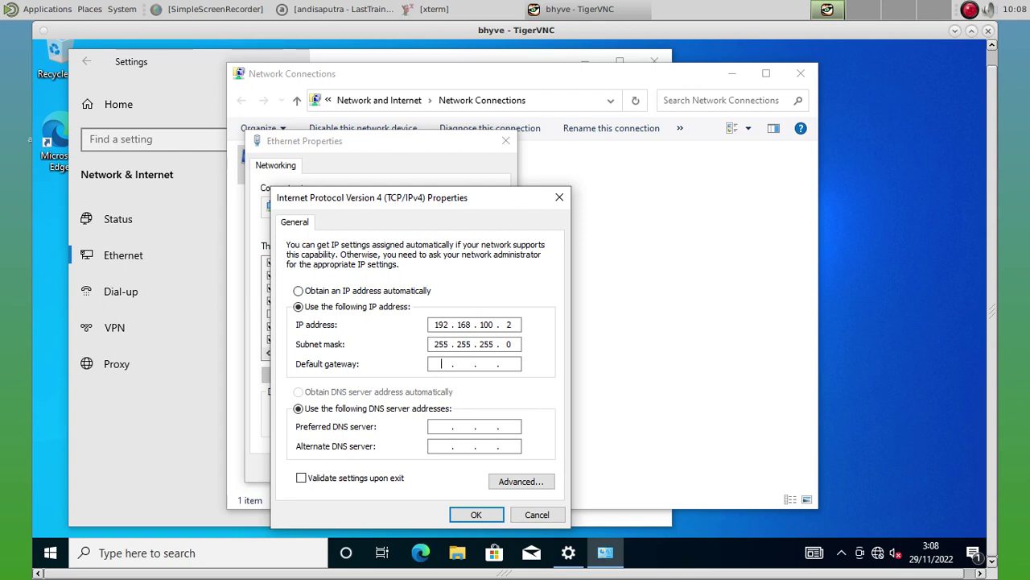
pyautogui.write('192 . 168 . ')
pyautogui.write('1')
pyautogui.write('00 . ')
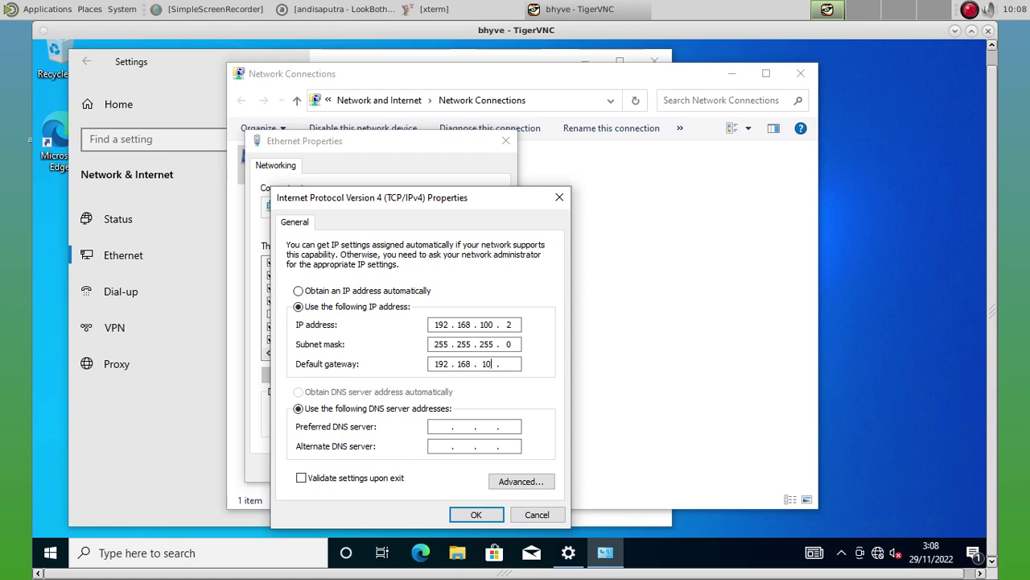
pyautogui.write('1')
pyautogui.press('Tab')
pyautogui.press('Tab')
pyautogui.write('9.9.9.9')
pyautogui.press('Tab')
pyautogui.write('1.1.1.1')
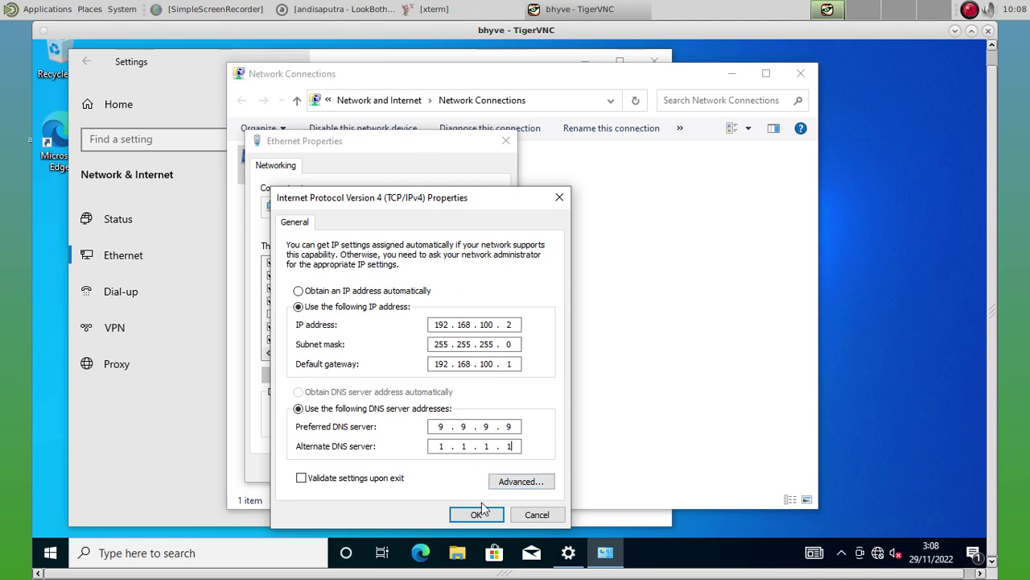
pyautogui.click(484, 514)
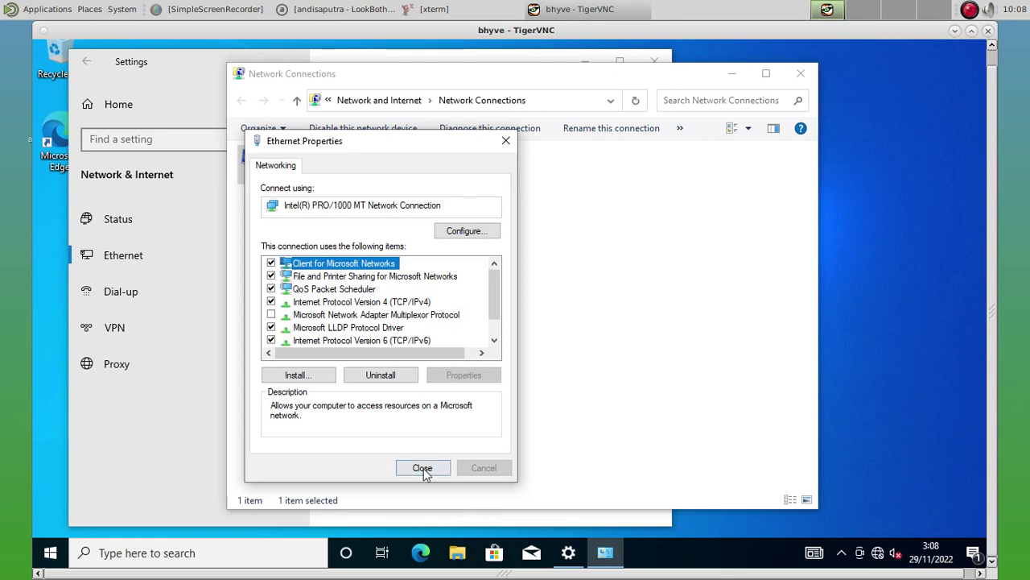
pyautogui.click(423, 468)
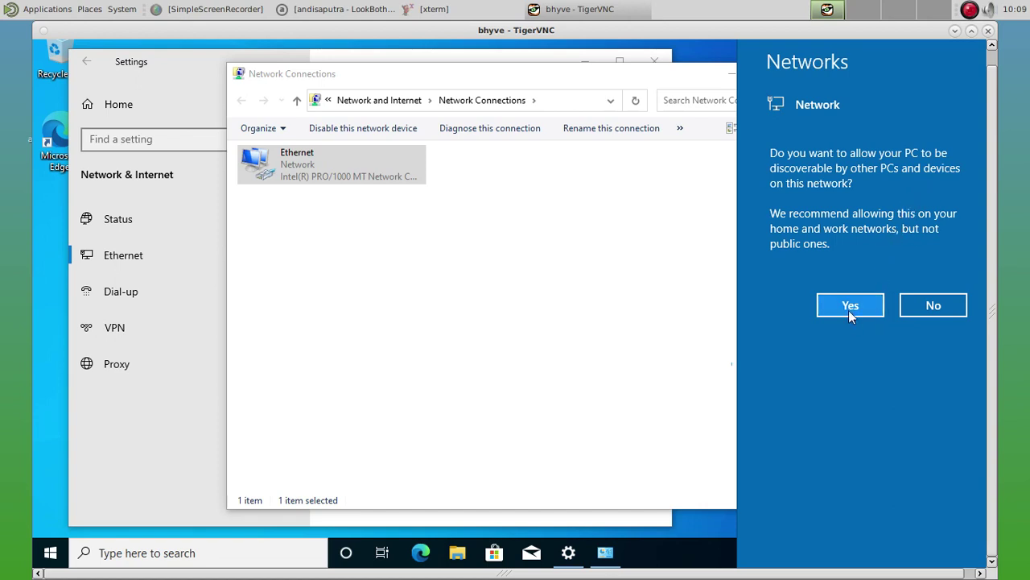
# Allow the PC to be discoverable, then close Network Connections and Settings.
pyautogui.click(712, 383)
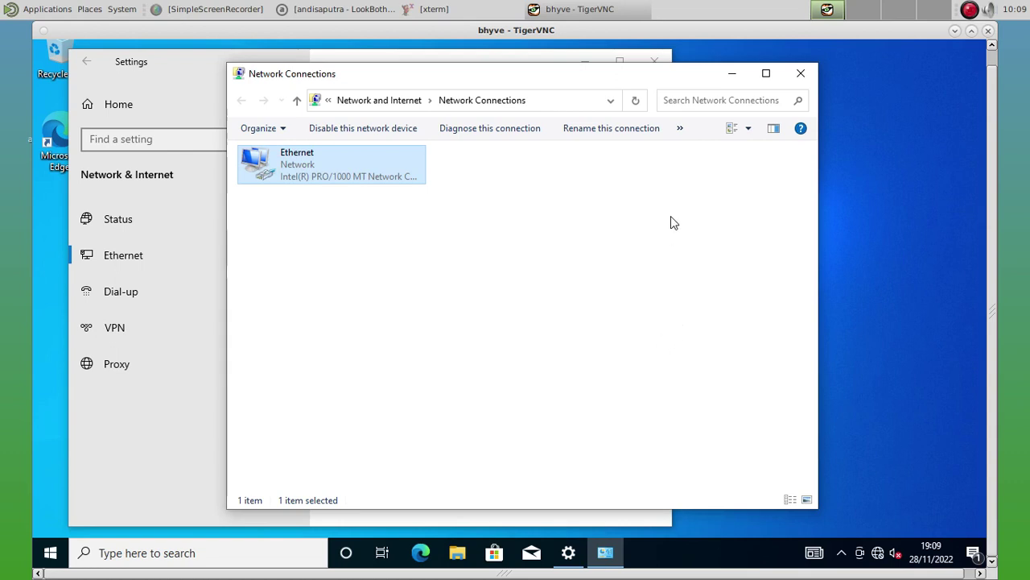
pyautogui.click(805, 78)
pyautogui.click(654, 63)
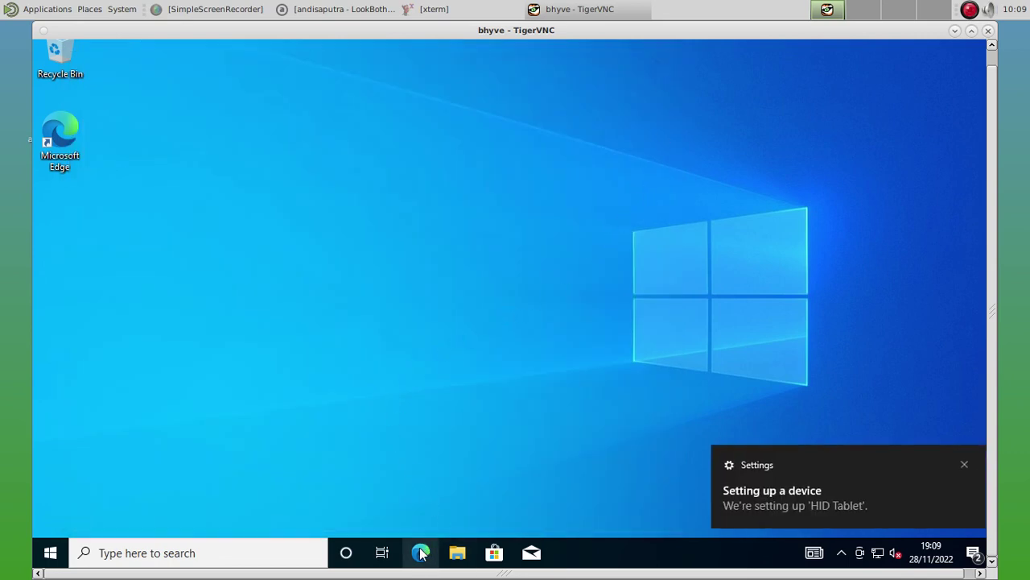
pyautogui.click(49, 552)
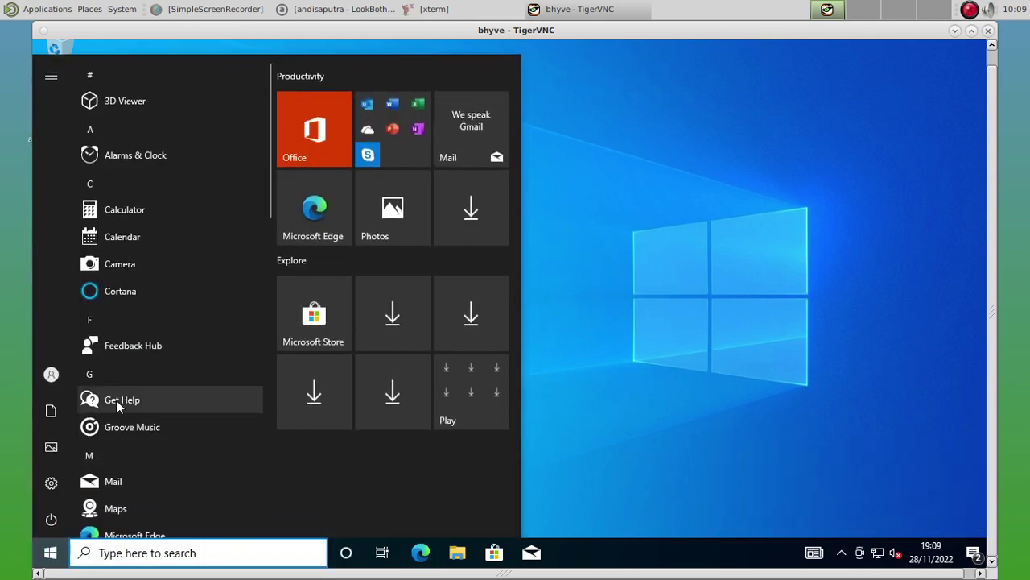
pyautogui.scroll(-5, 119, 406)
pyautogui.scroll(-5, 127, 419)
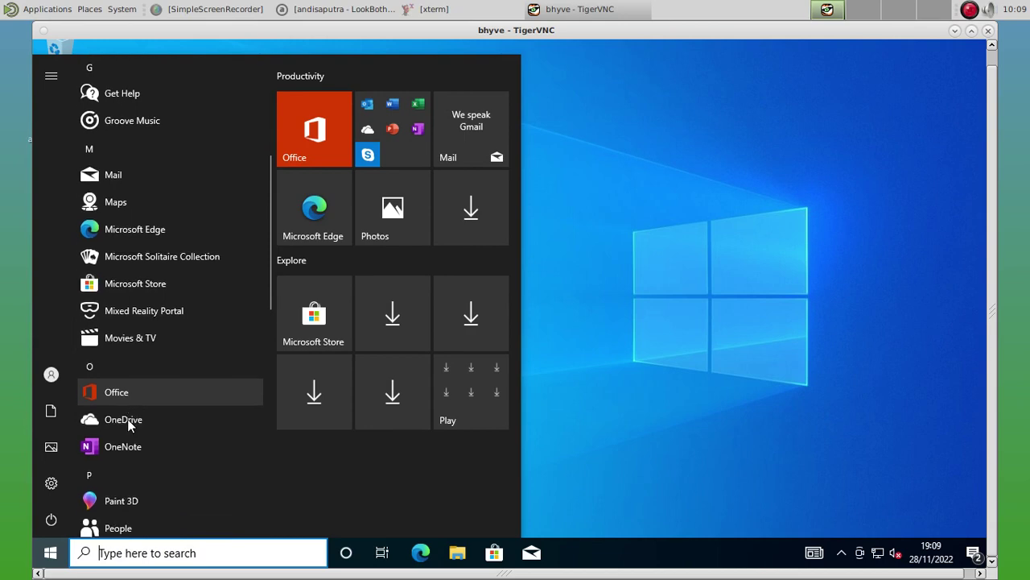
pyautogui.click(136, 341)
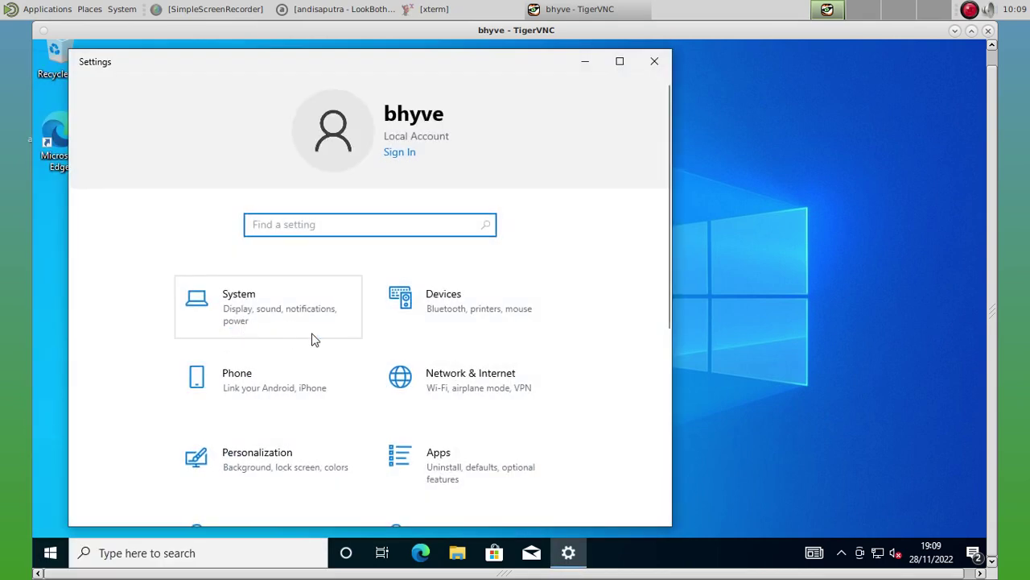
pyautogui.click(293, 326)
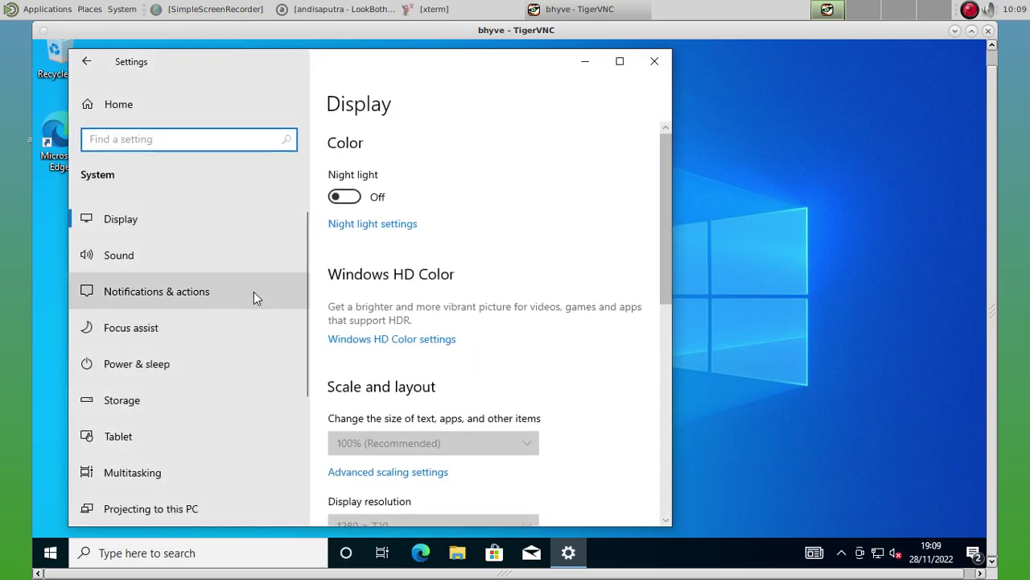
pyautogui.scroll(-5, 235, 314)
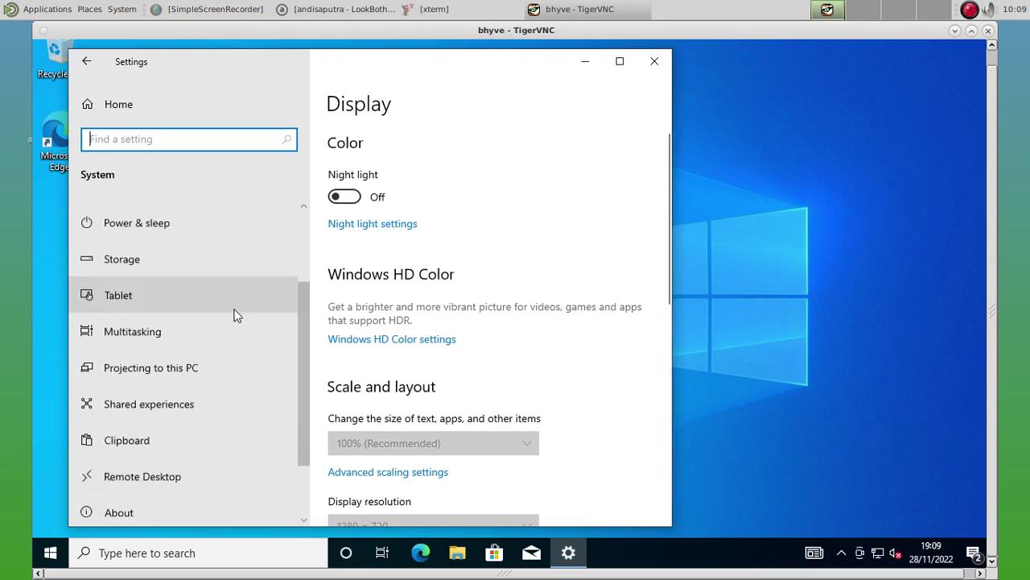
pyautogui.click(146, 446)
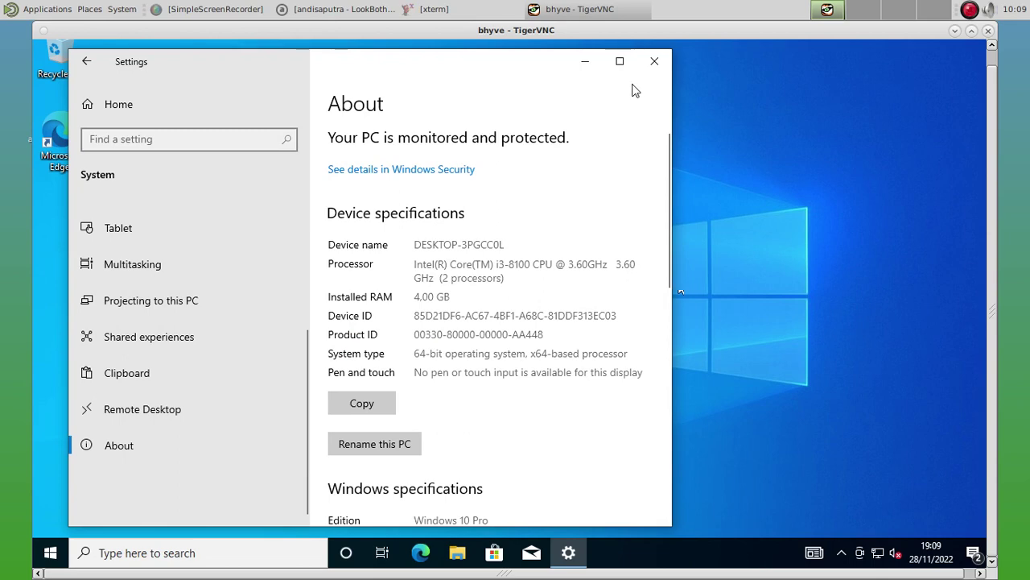
pyautogui.click(619, 62)
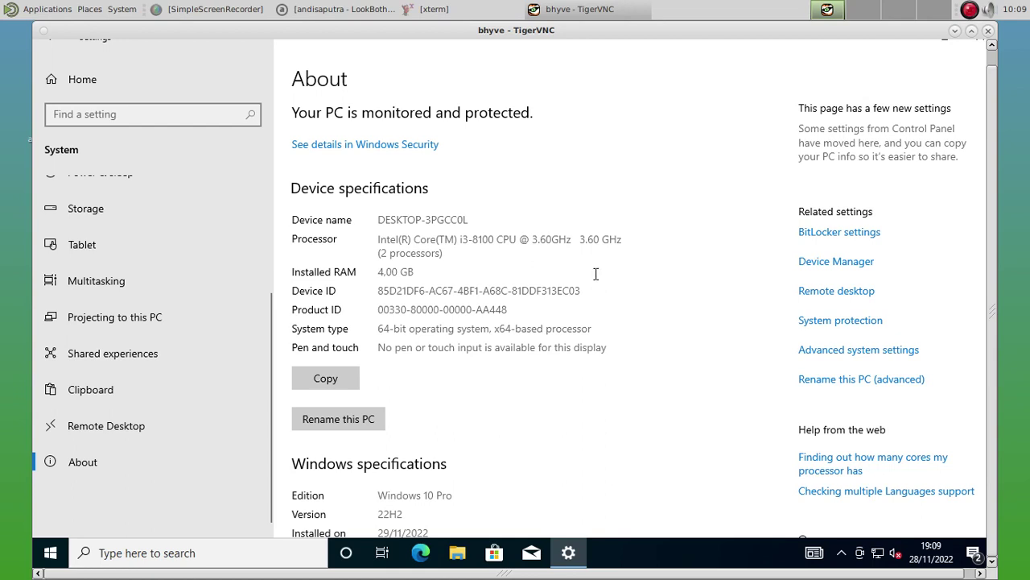
pyautogui.scroll(-3, 598, 275)
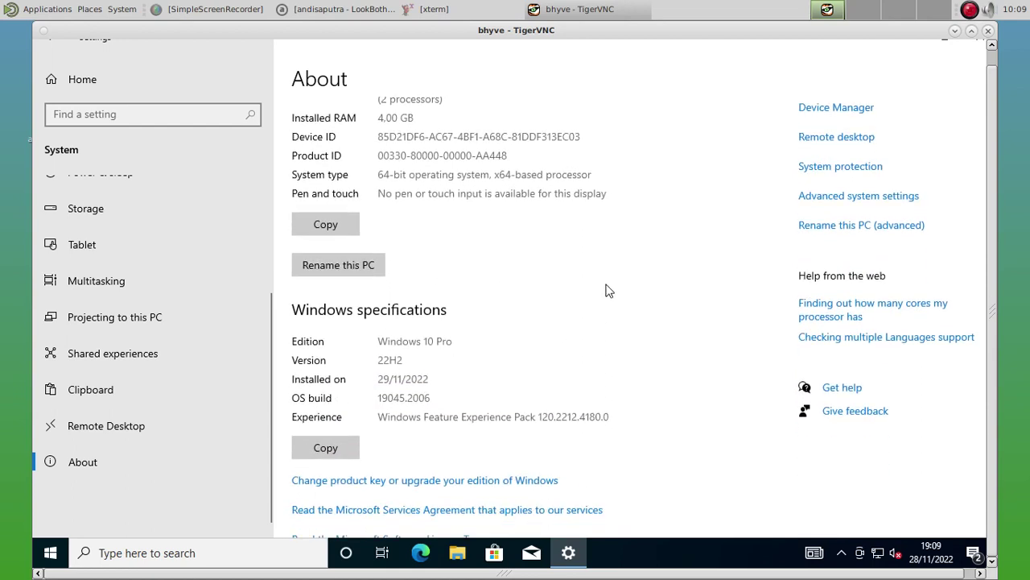
pyautogui.scroll(-1, 608, 291)
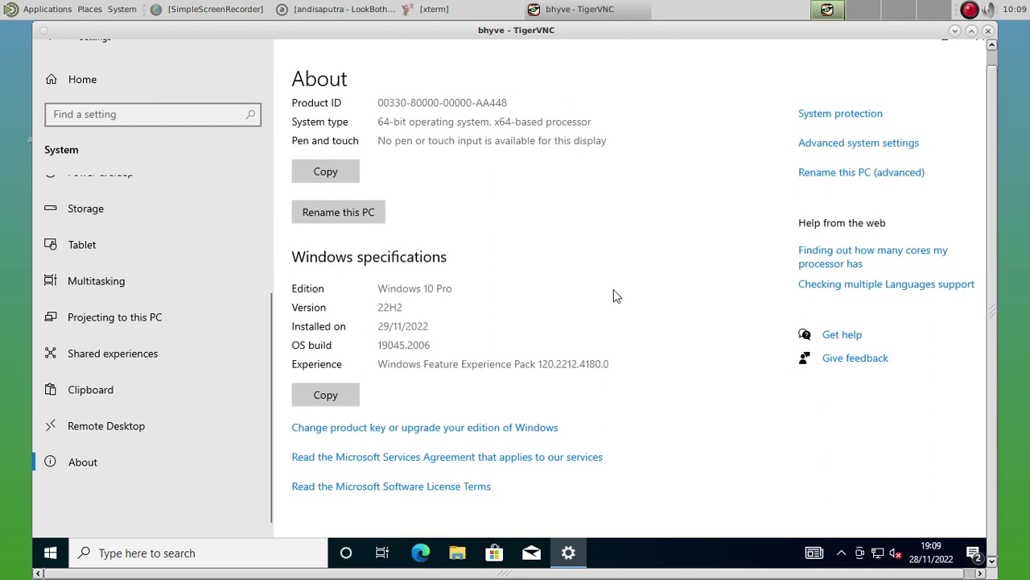
pyautogui.scroll(4, 614, 289)
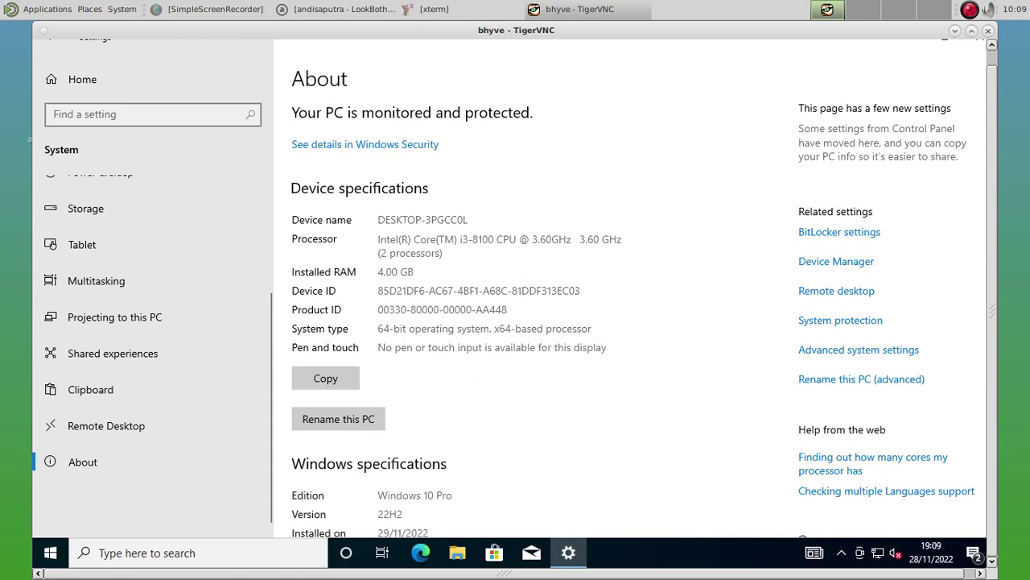
pyautogui.click(979, 52)
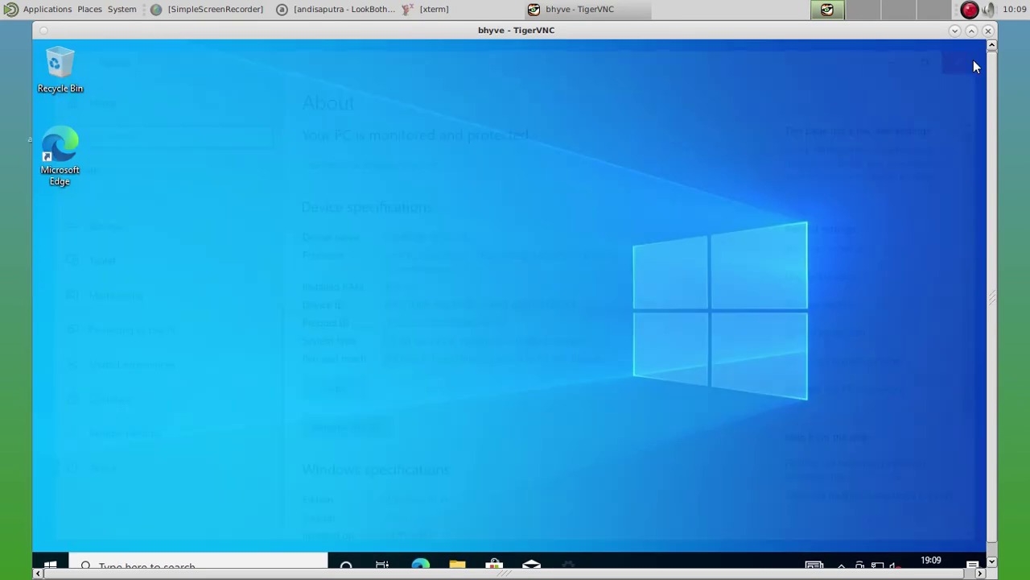
# Launch Edge from the desktop, skip its welcome setup and sync prompt, and enter freebsd.org.
pyautogui.click(76, 141)
pyautogui.press('Return')
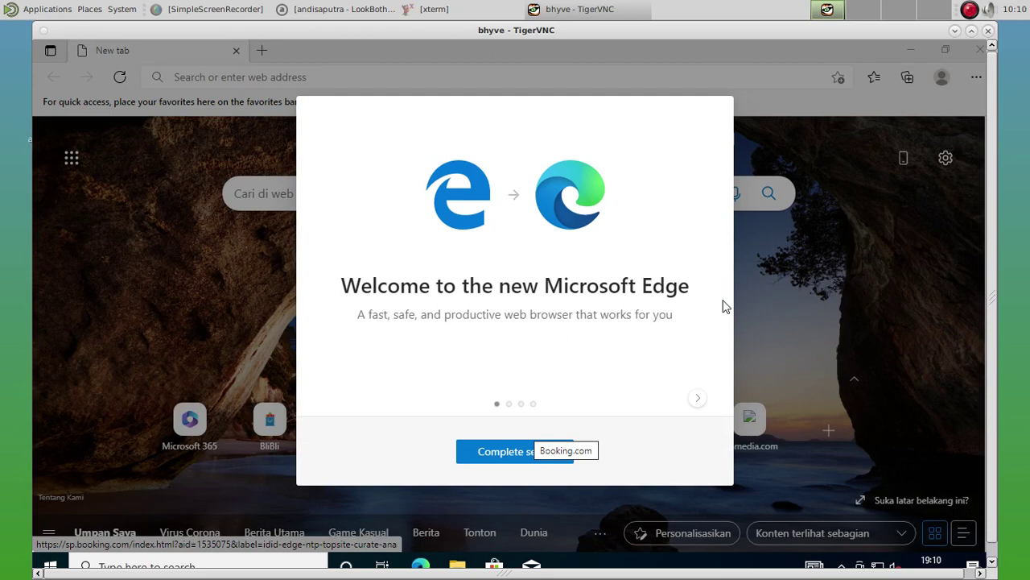
pyautogui.click(535, 464)
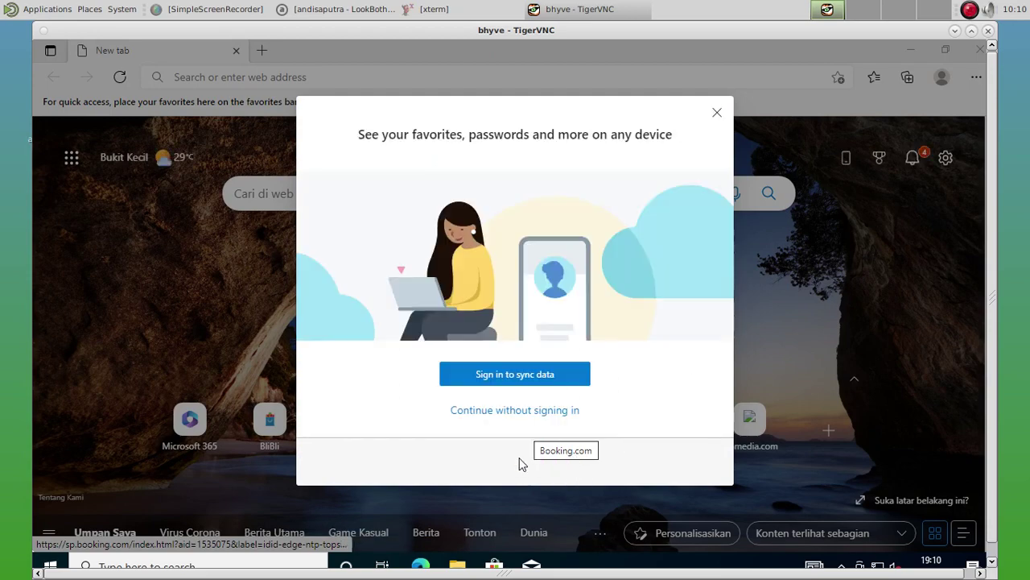
pyautogui.click(717, 112)
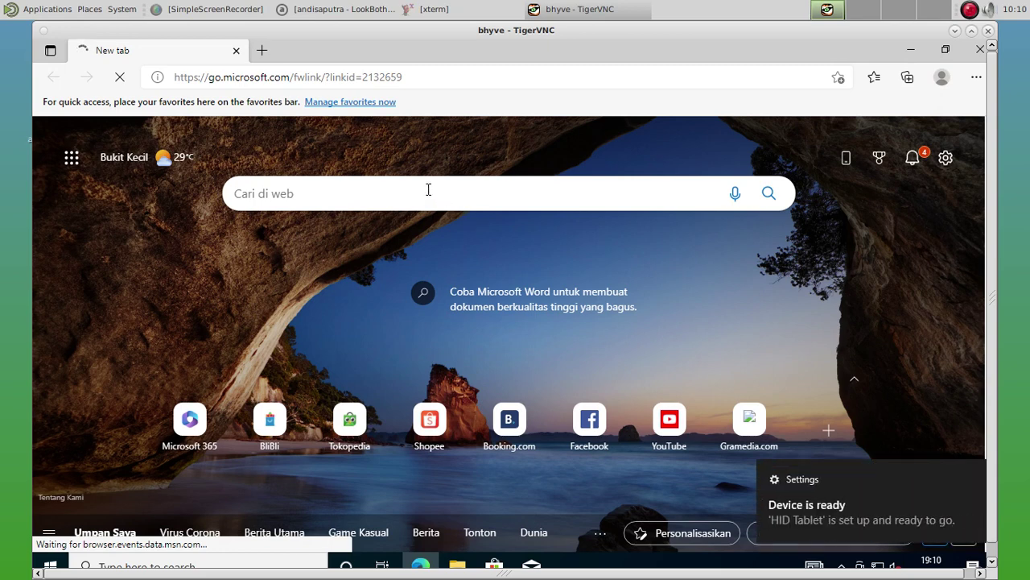
pyautogui.click(386, 77)
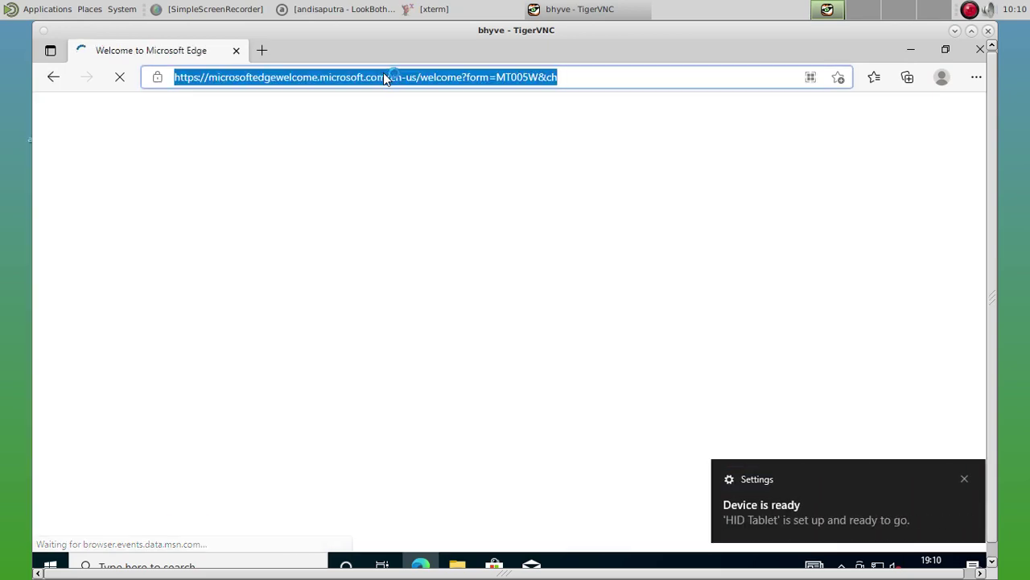
pyautogui.write('freebsd')
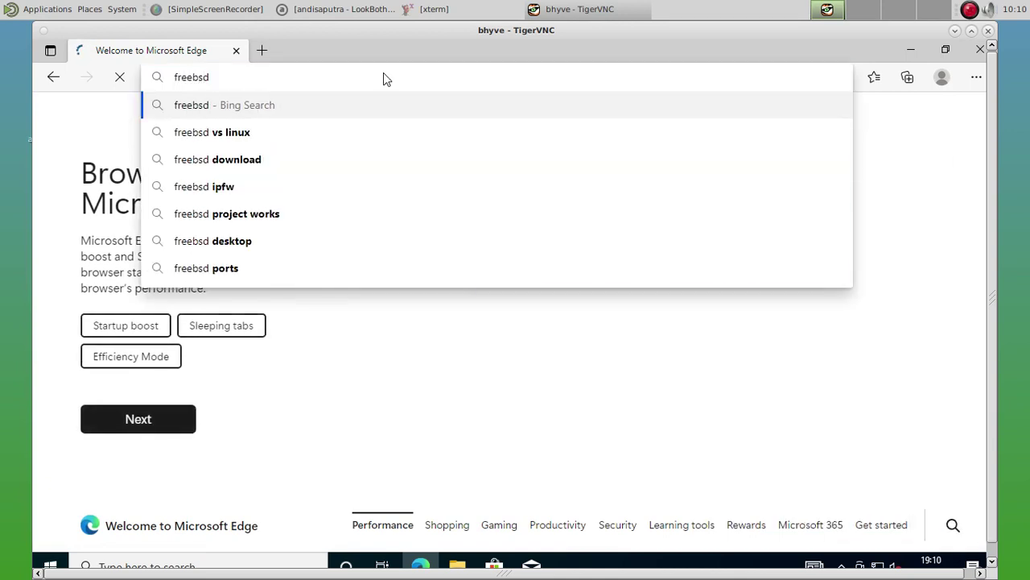
pyautogui.write('.org')
# Load freebsd.org in Edge and scroll through the FreeBSD homepage.
pyautogui.press('Return')
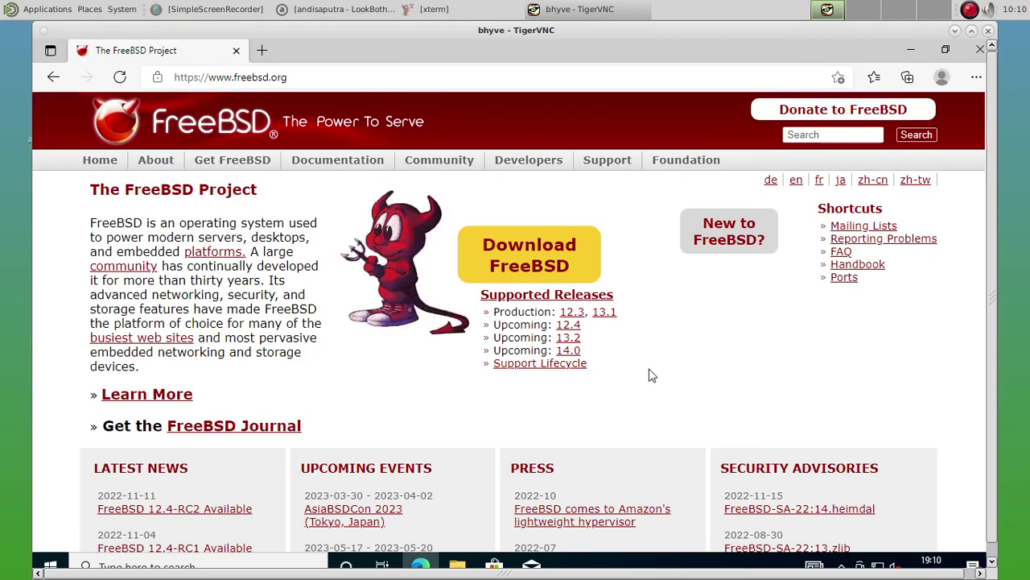
pyautogui.scroll(-2, 685, 354)
pyautogui.scroll(-1, 676, 357)
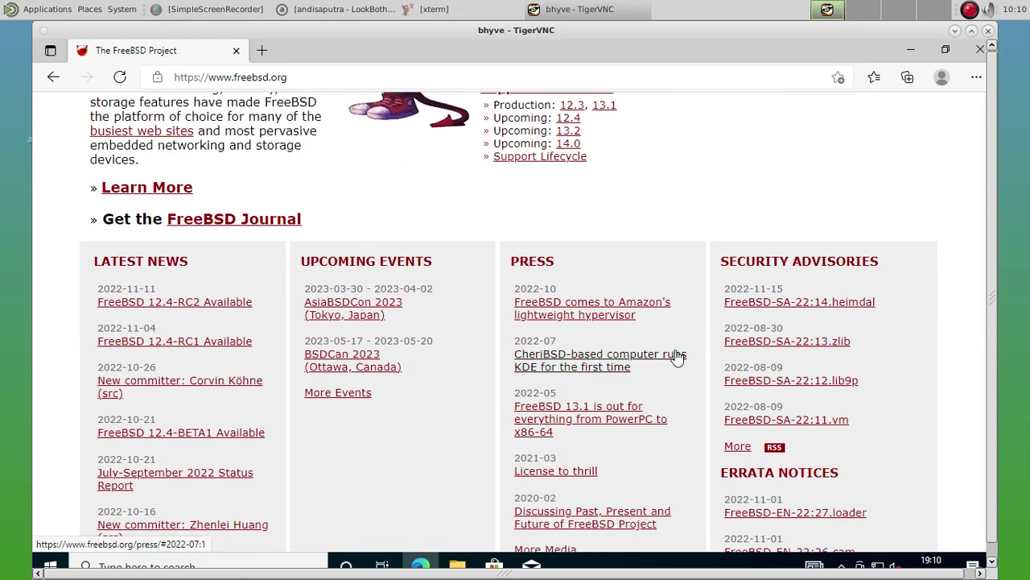
pyautogui.scroll(-2, 681, 354)
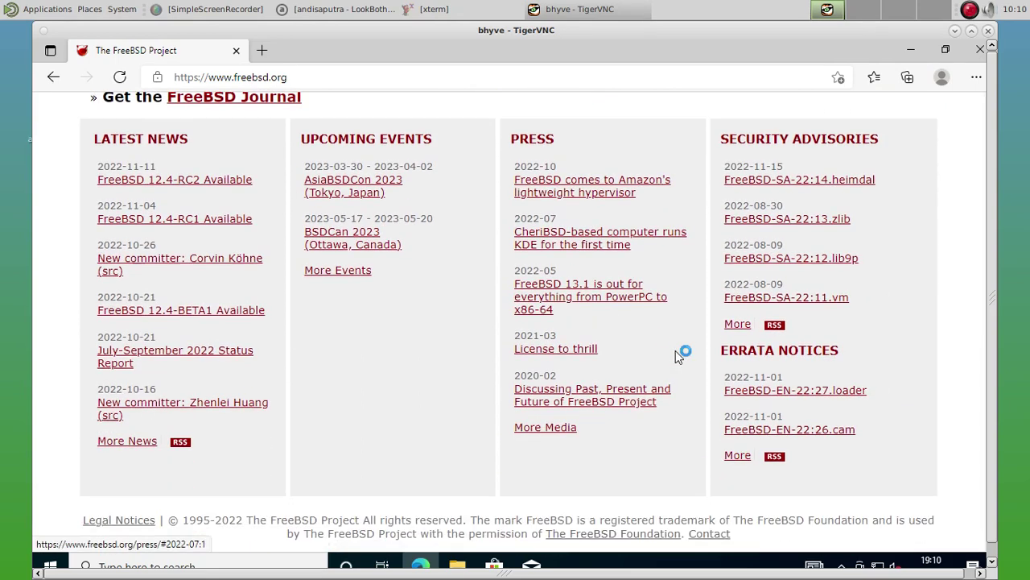
pyautogui.scroll(2, 683, 355)
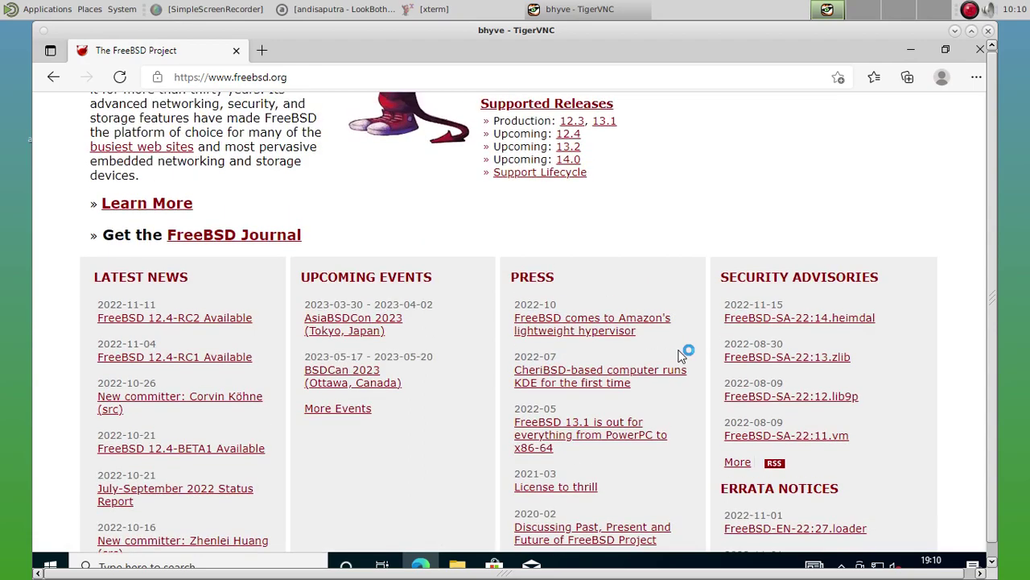
pyautogui.scroll(3, 681, 355)
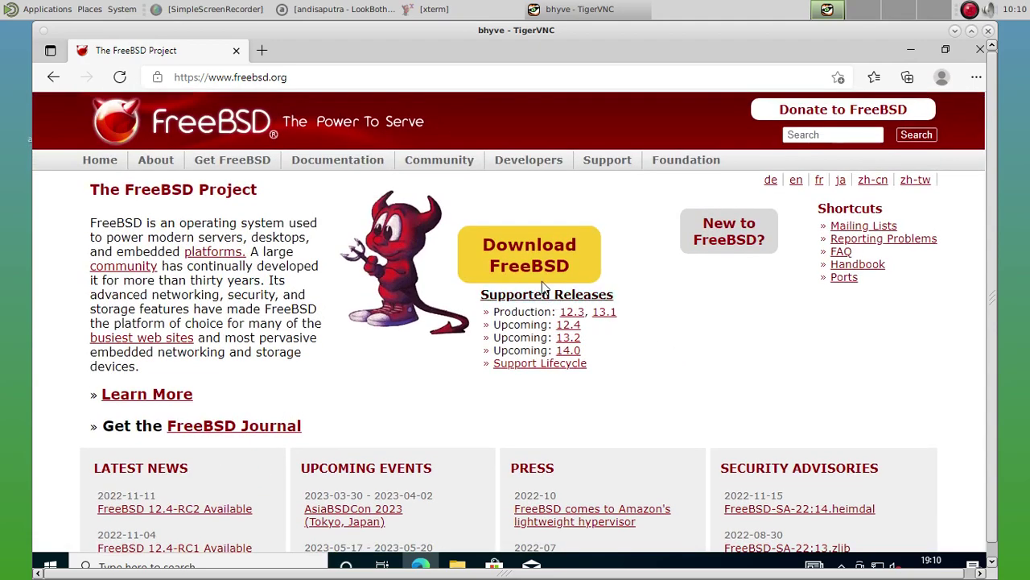
# Open the Get FreeBSD download page, browse the 13.1 release images, and restore SimpleScreenRecorder.
pyautogui.click(529, 270)
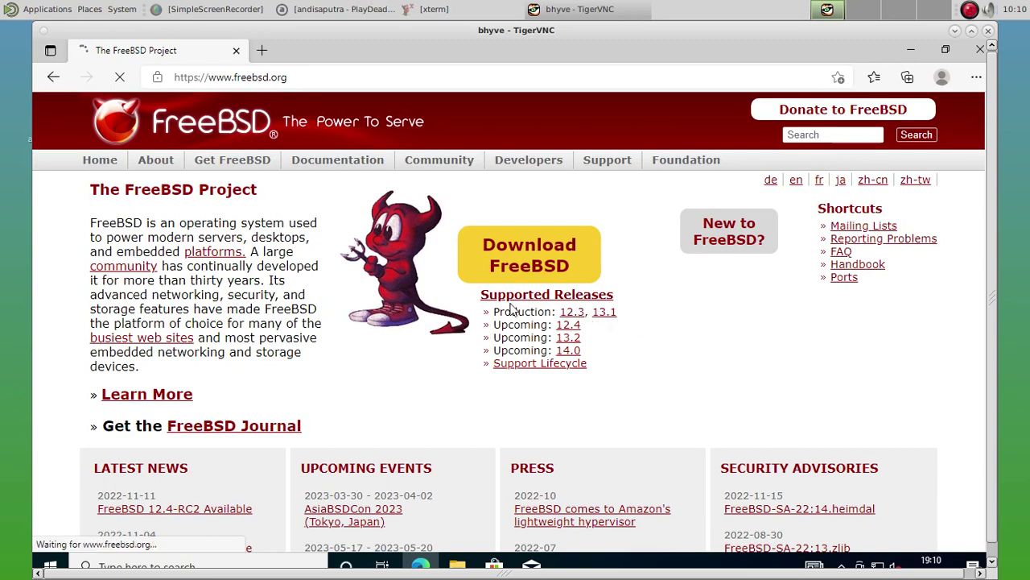
pyautogui.scroll(-3, 435, 356)
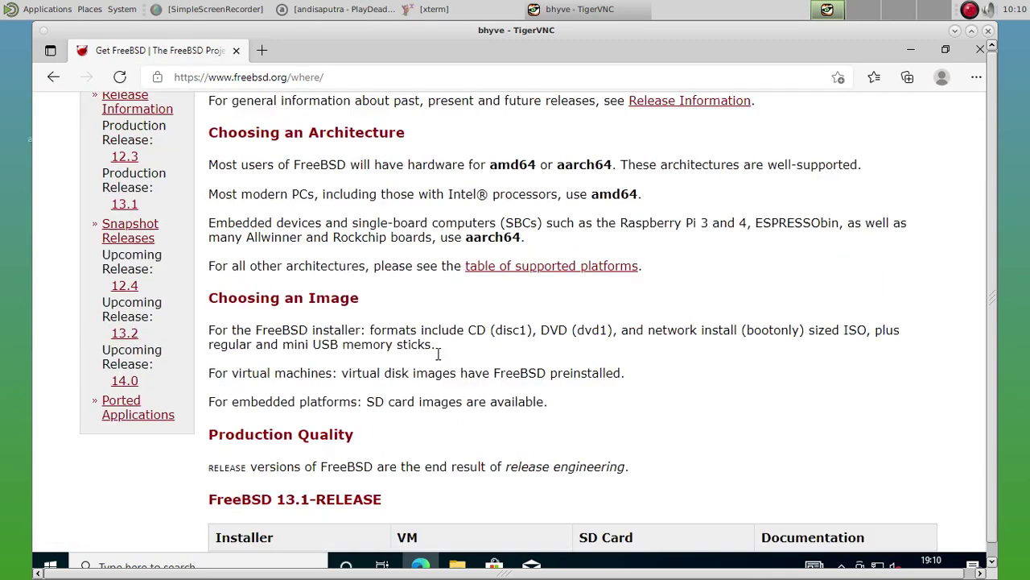
pyautogui.scroll(-5, 443, 358)
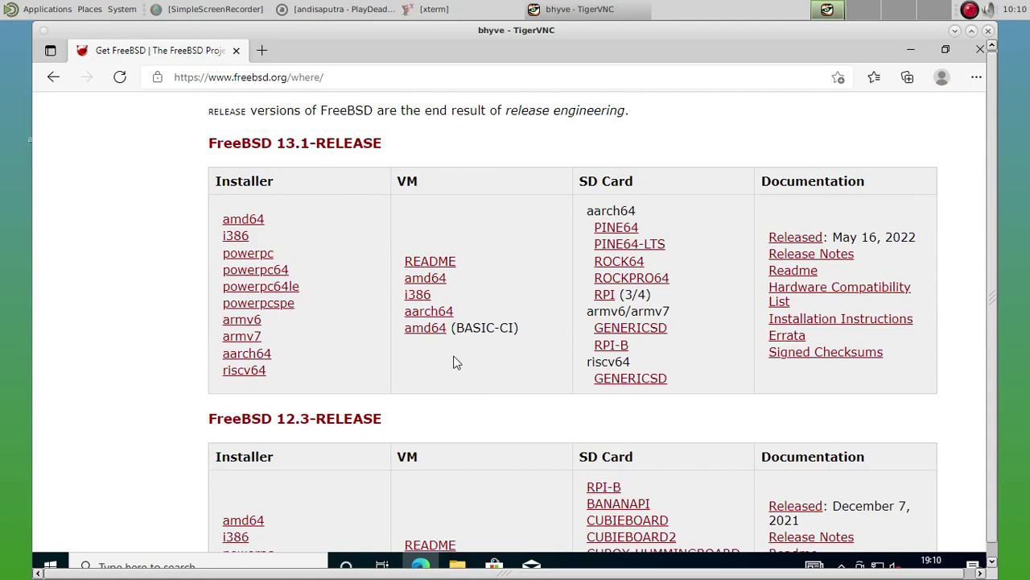
pyautogui.scroll(1, 459, 361)
pyautogui.scroll(-2, 459, 362)
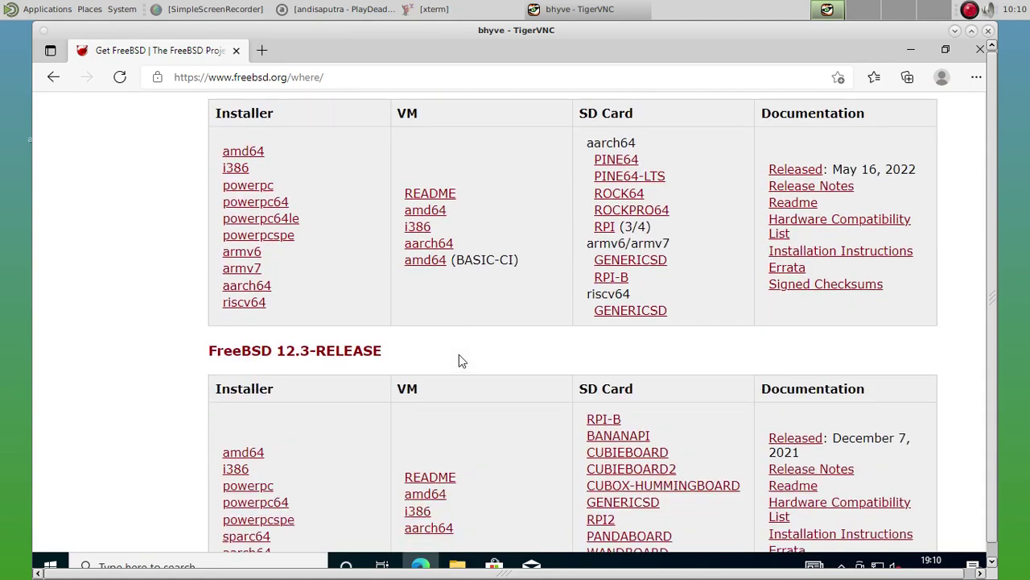
pyautogui.scroll(-9, 459, 362)
pyautogui.scroll(-6, 463, 364)
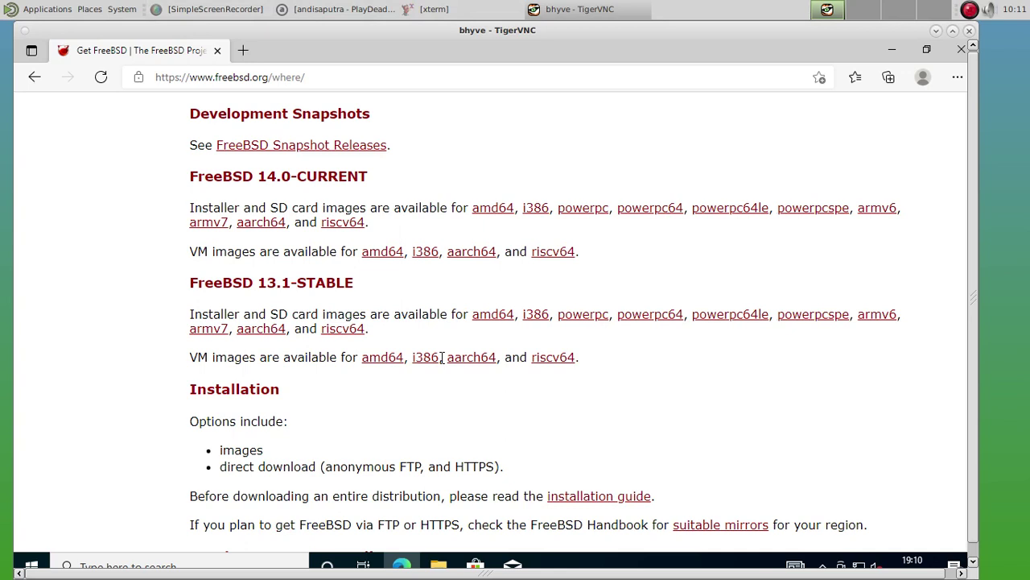
pyautogui.click(214, 9)
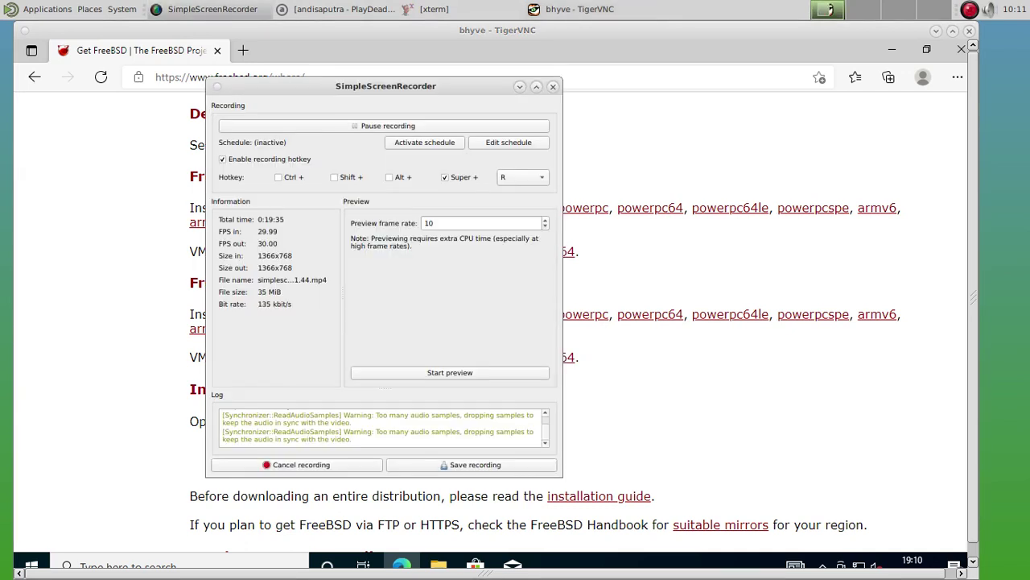